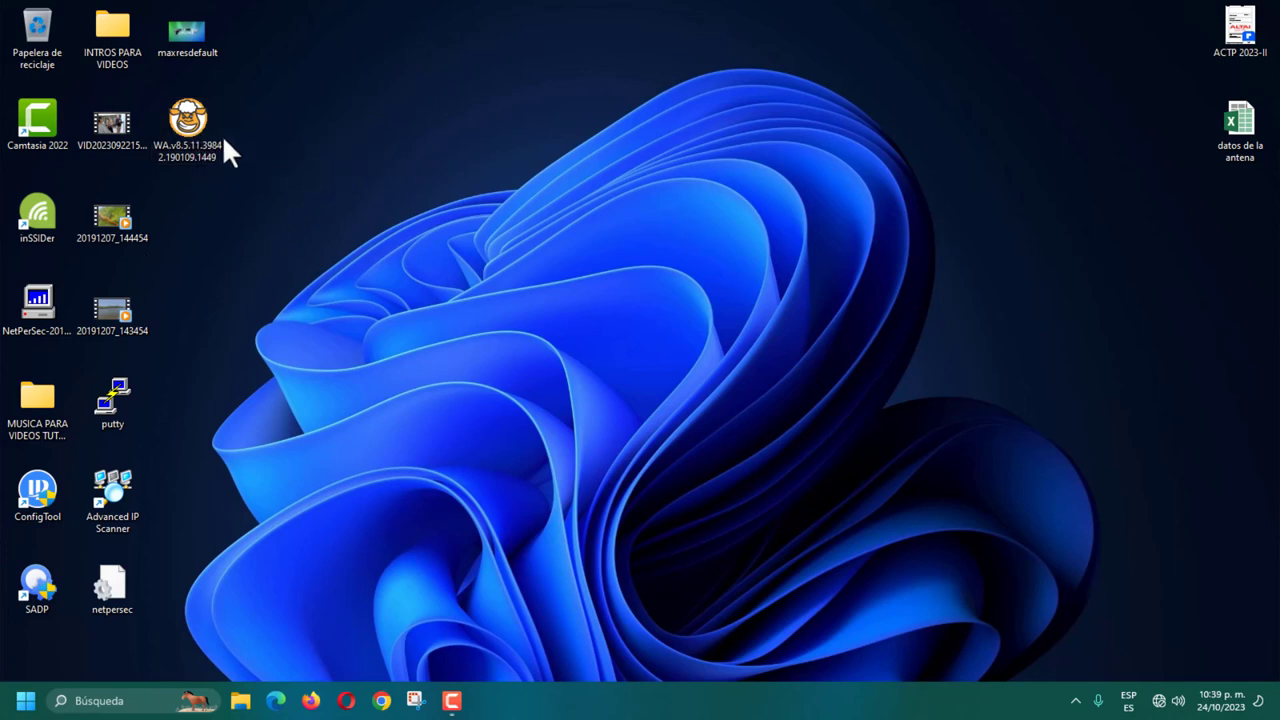
pyautogui.moveTo(205, 134)
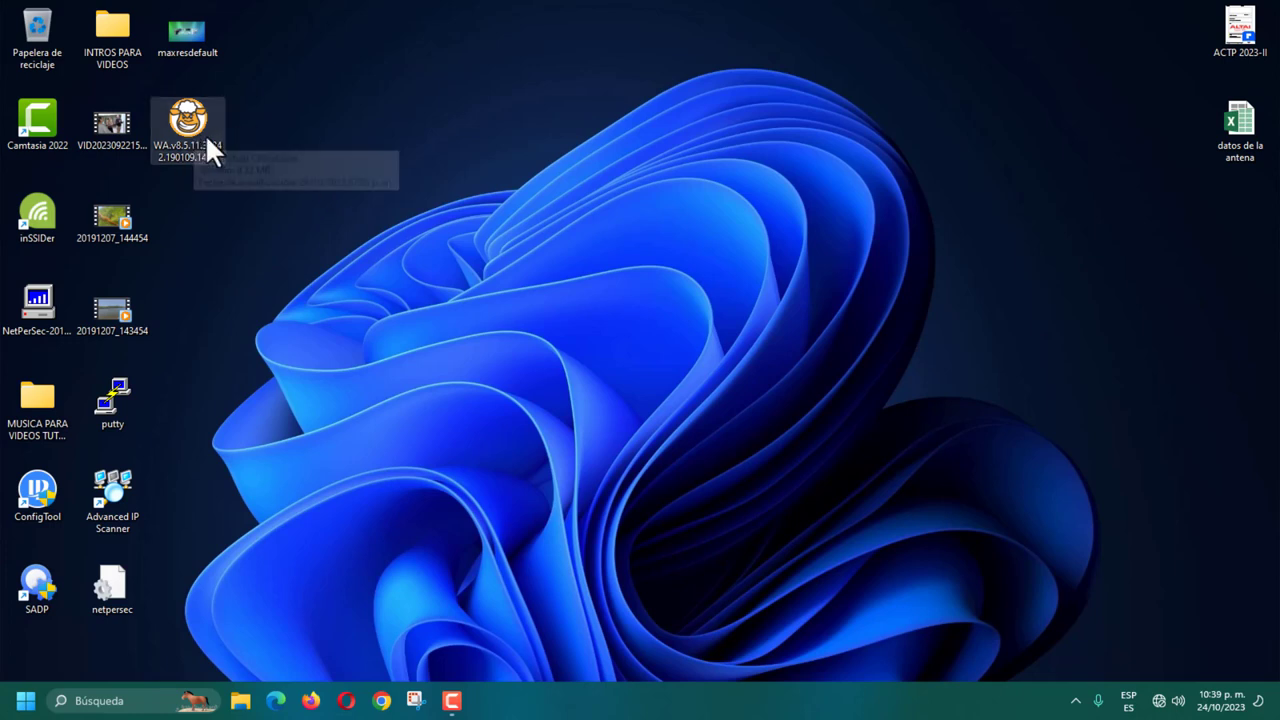
pyautogui.click(209, 134)
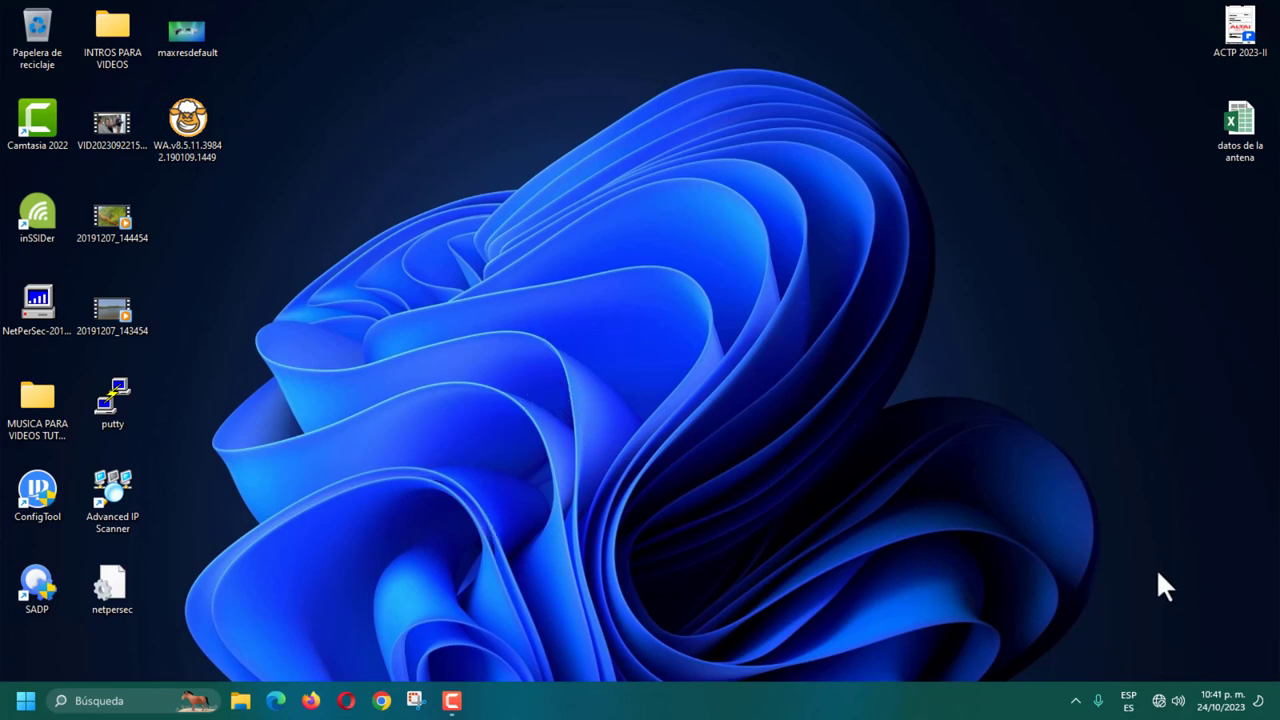
# - Open the list of network adapters through the advanced options of the Windows network settings
pyautogui.moveTo(1160, 700)
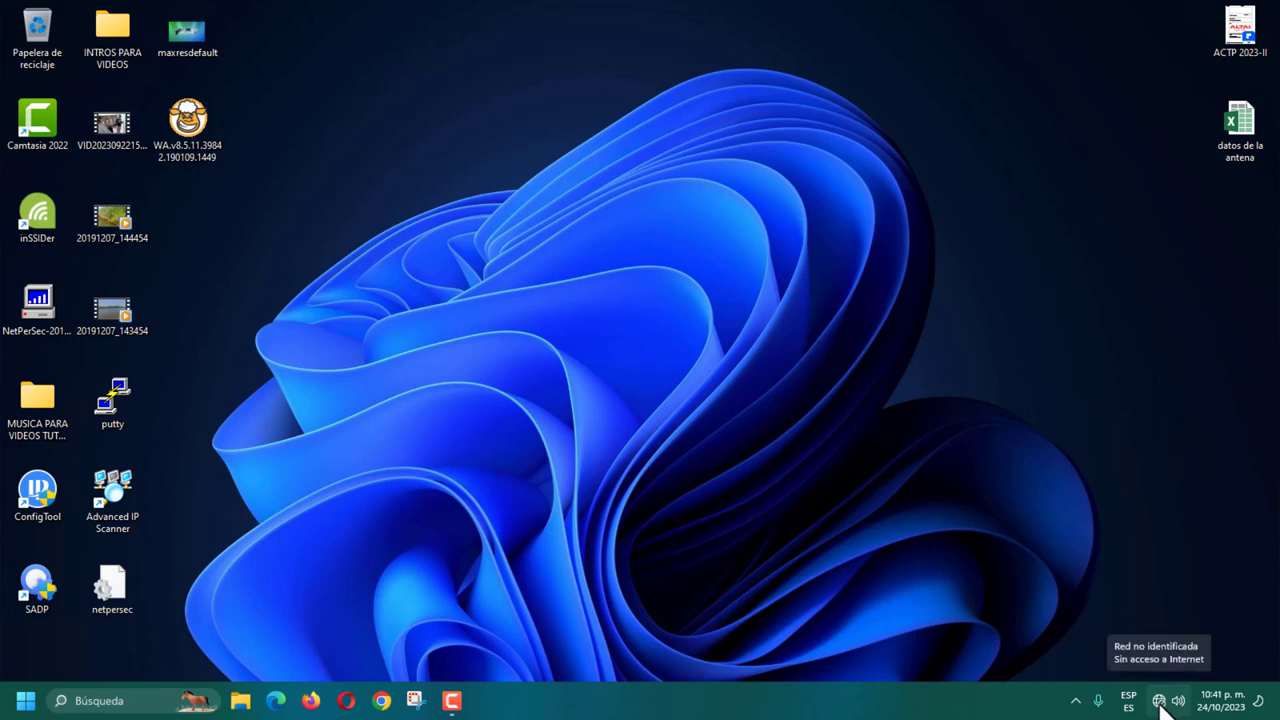
pyautogui.rightClick(1162, 706)
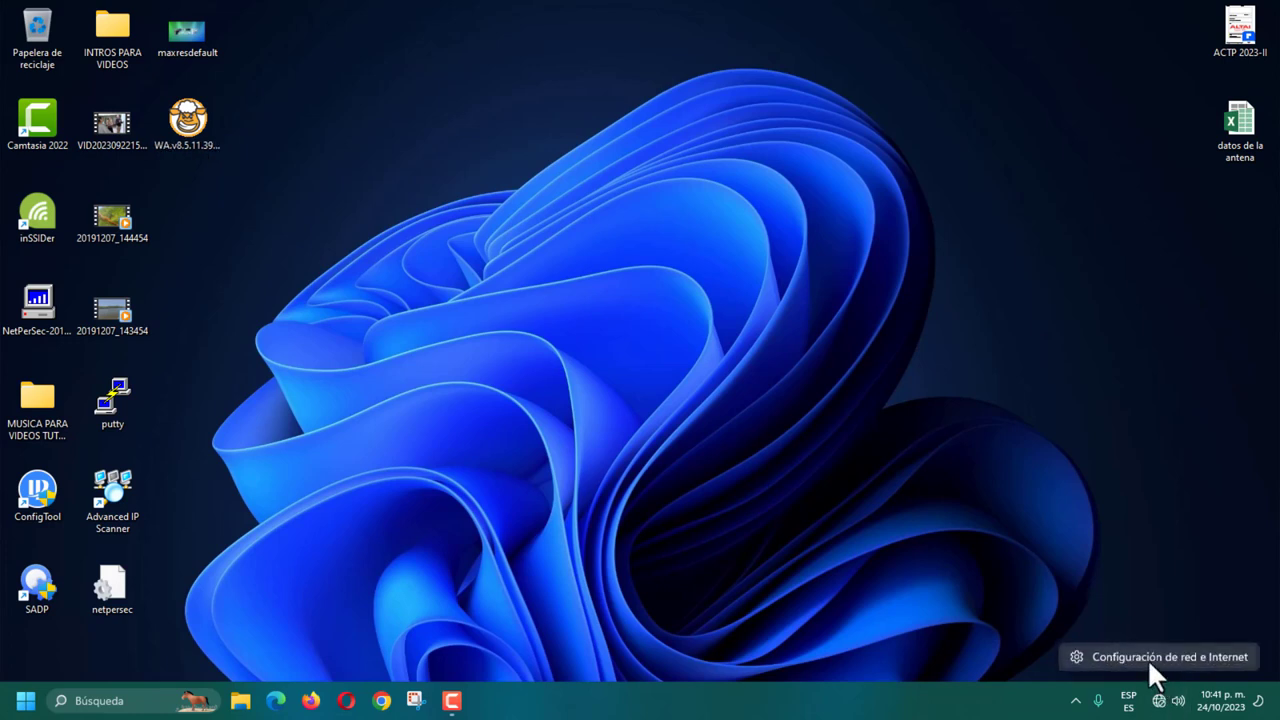
pyautogui.click(1147, 658)
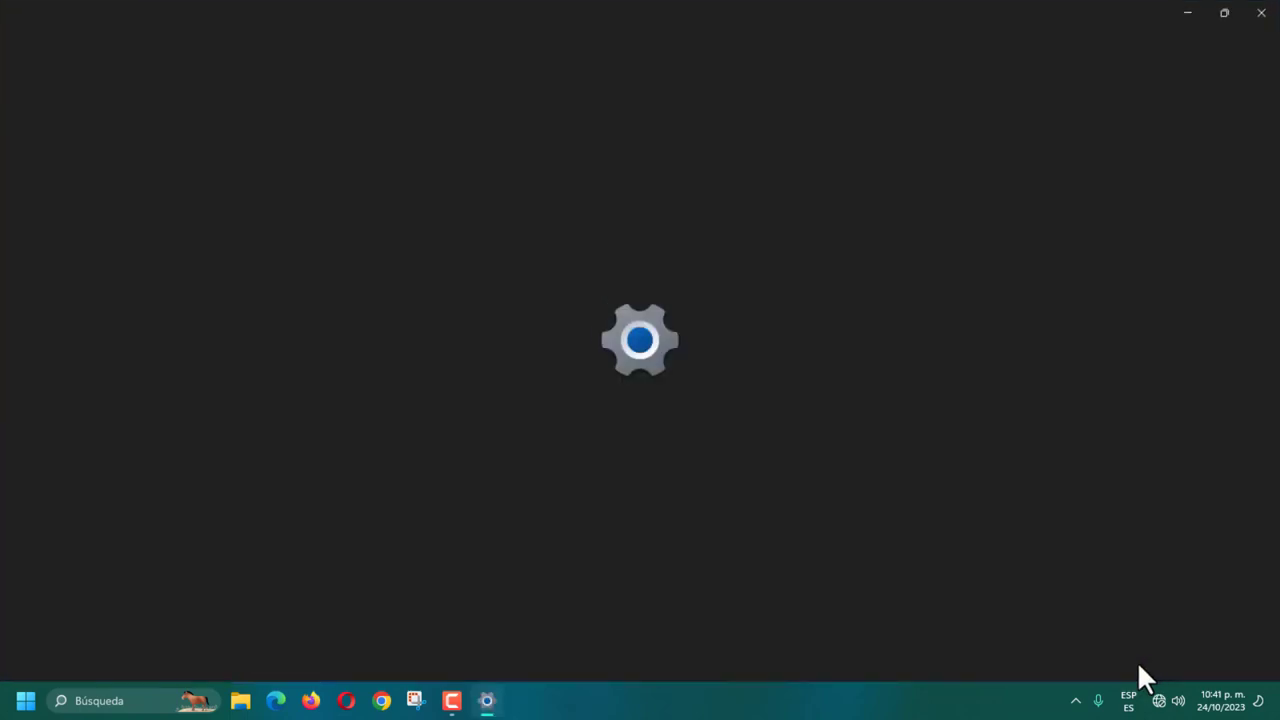
pyautogui.scroll(-2, 766, 446)
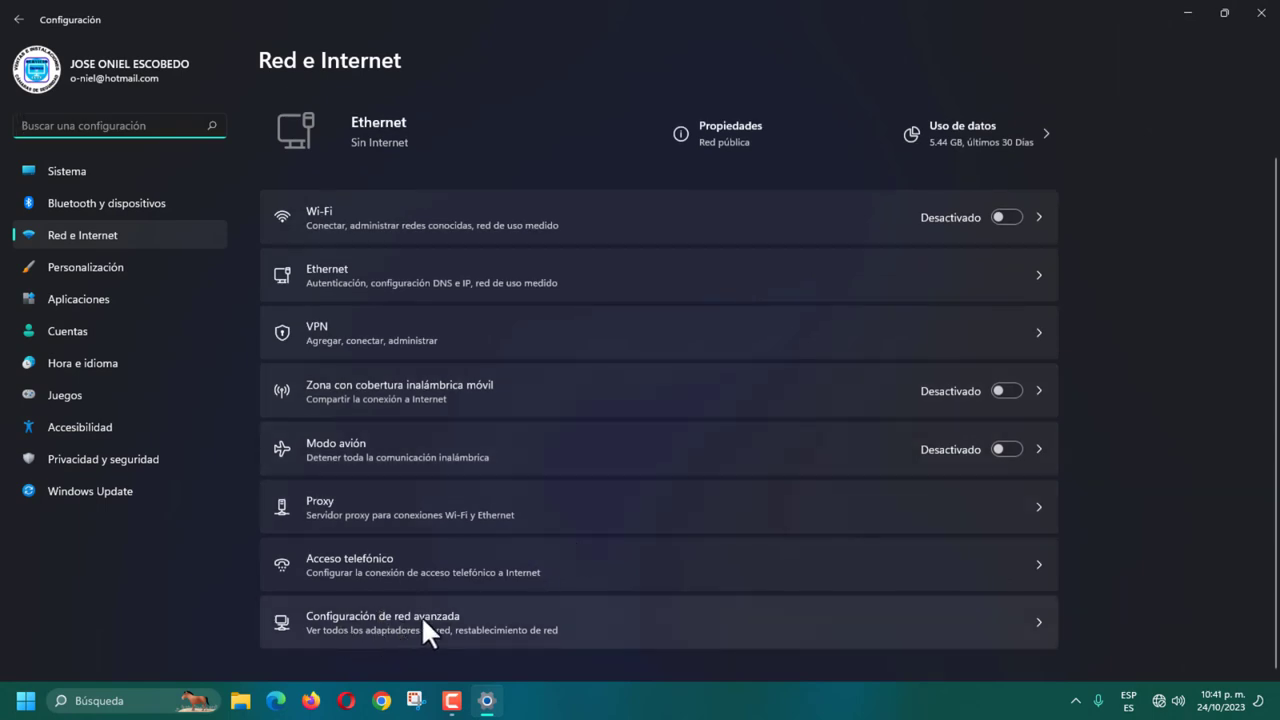
pyautogui.click(1037, 622)
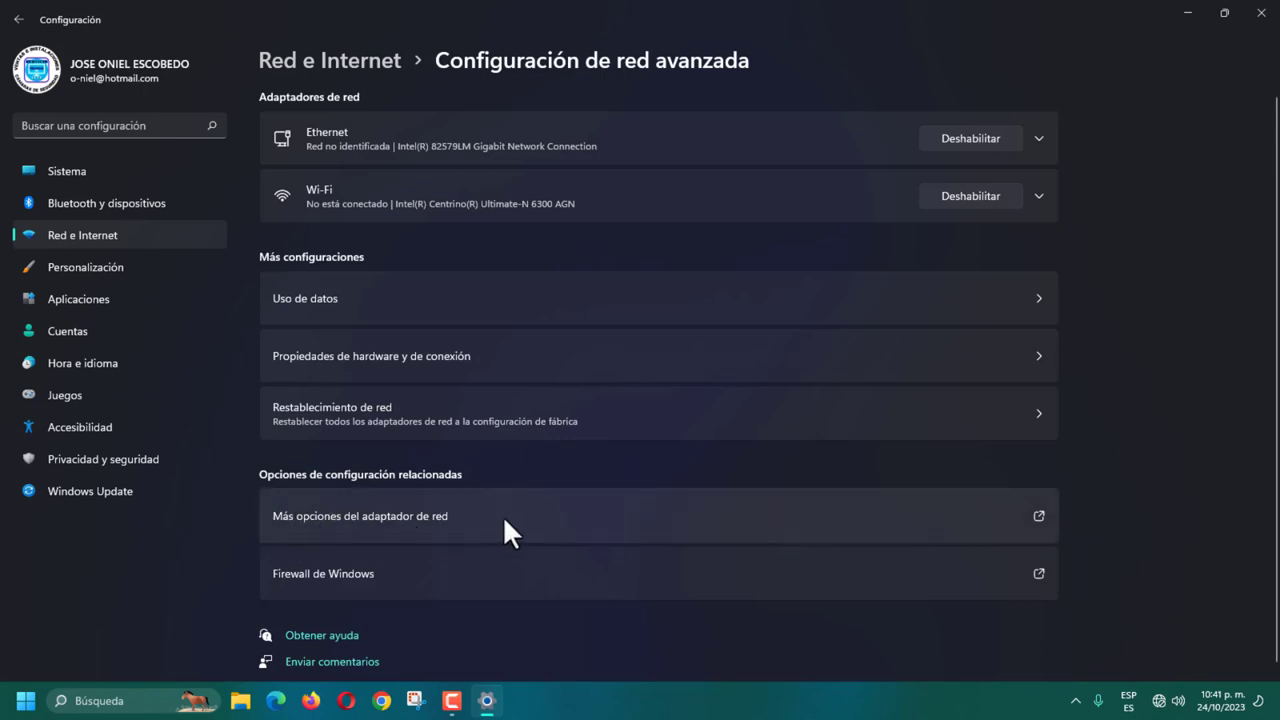
pyautogui.click(1035, 511)
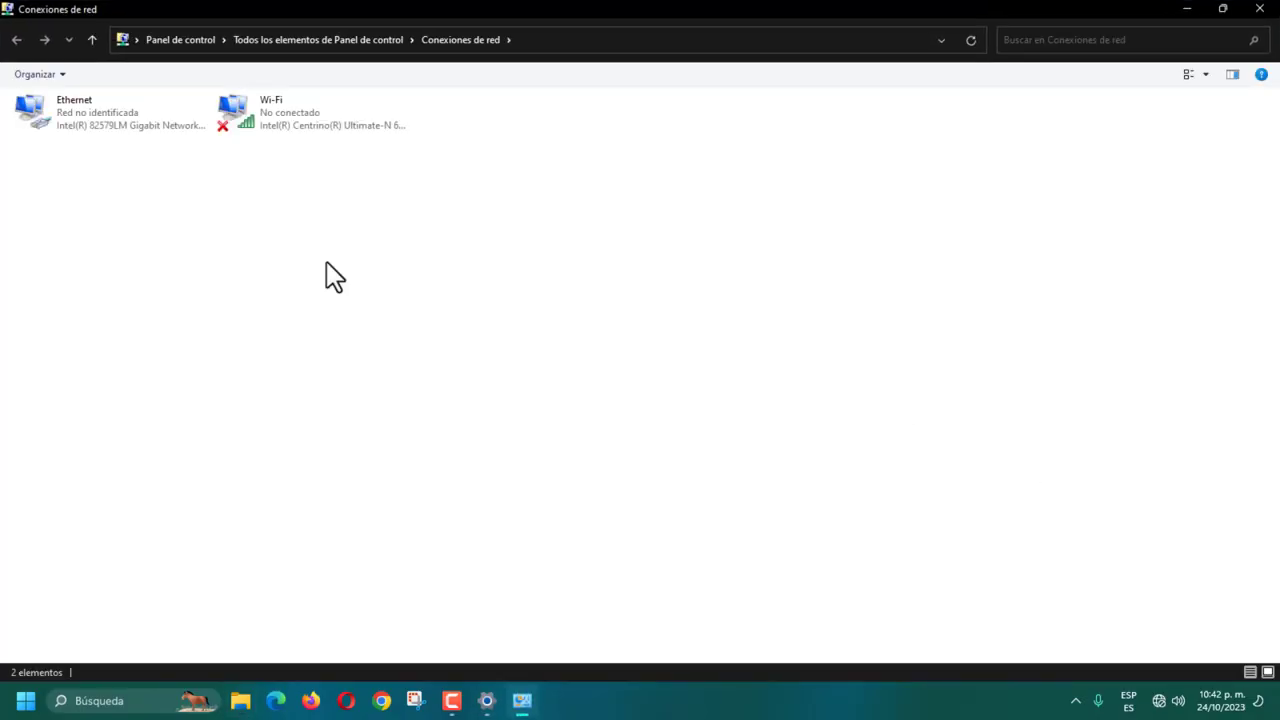
# - Open the Internet Protocol Version 4 (TCP/IPv4) properties of the Ethernet adapter
pyautogui.click(108, 127)
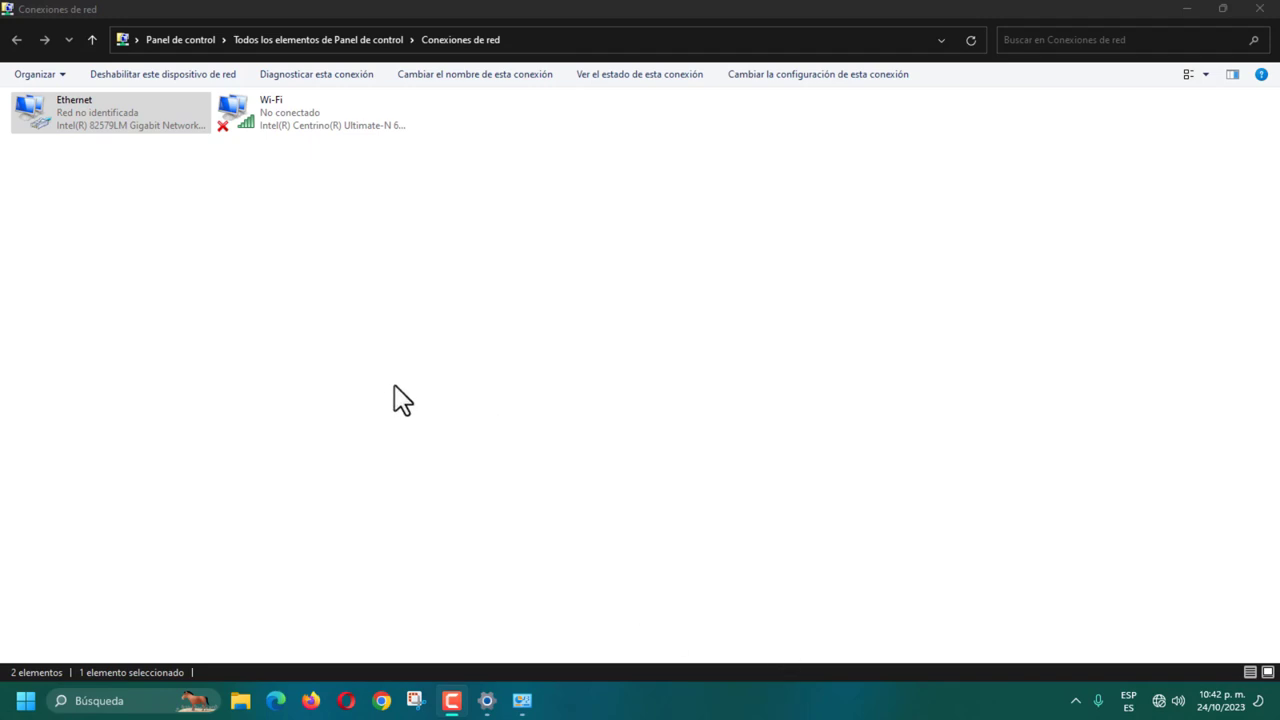
pyautogui.click(121, 104)
pyautogui.rightClick(82, 116)
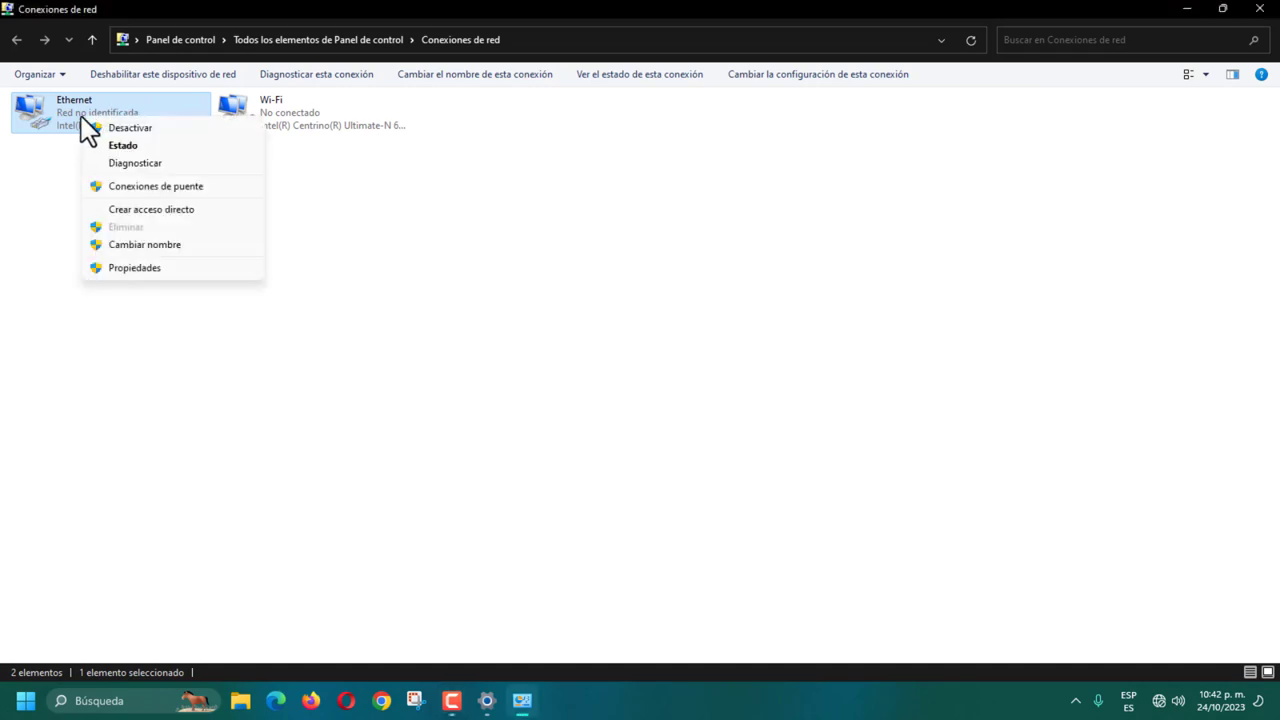
pyautogui.click(135, 267)
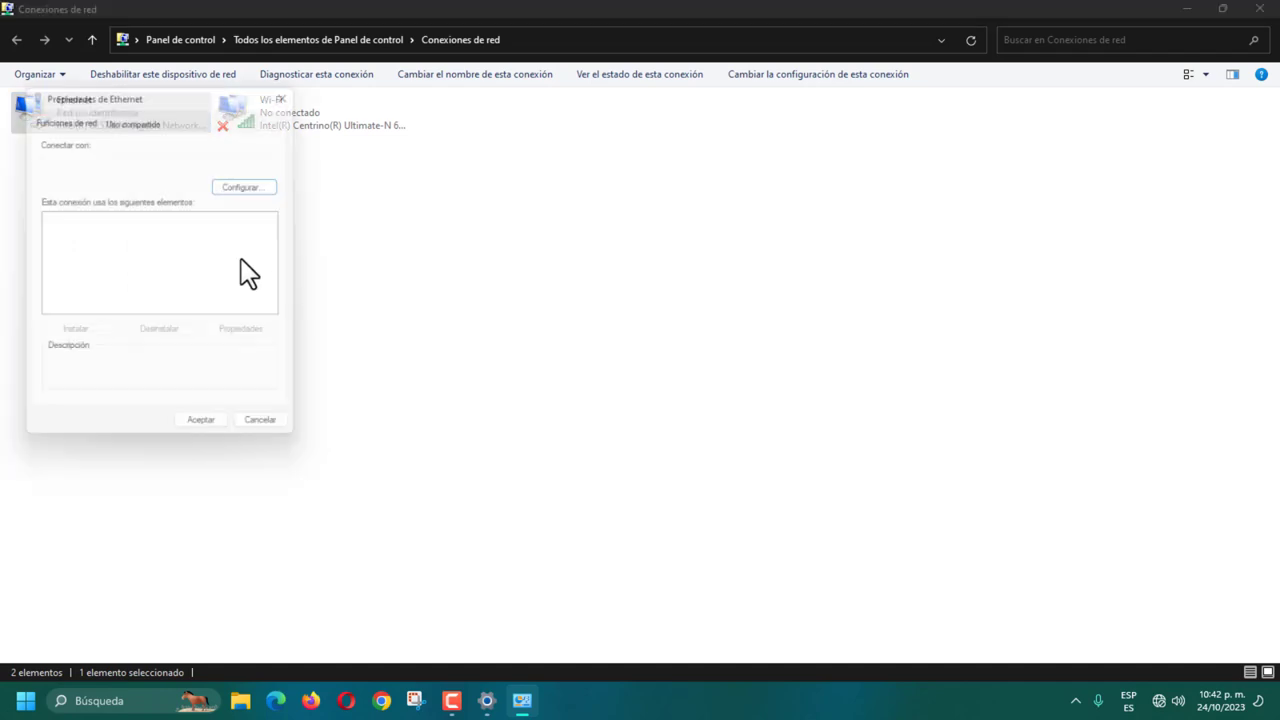
pyautogui.click(216, 259)
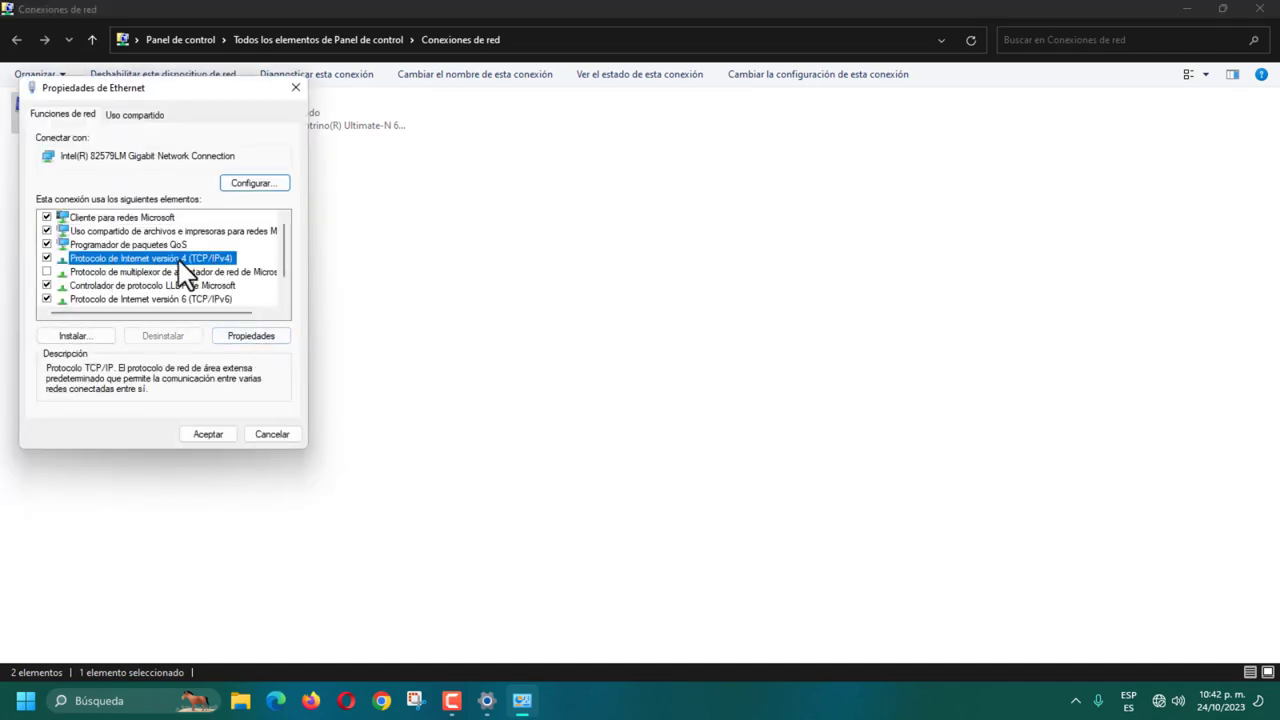
pyautogui.click(256, 336)
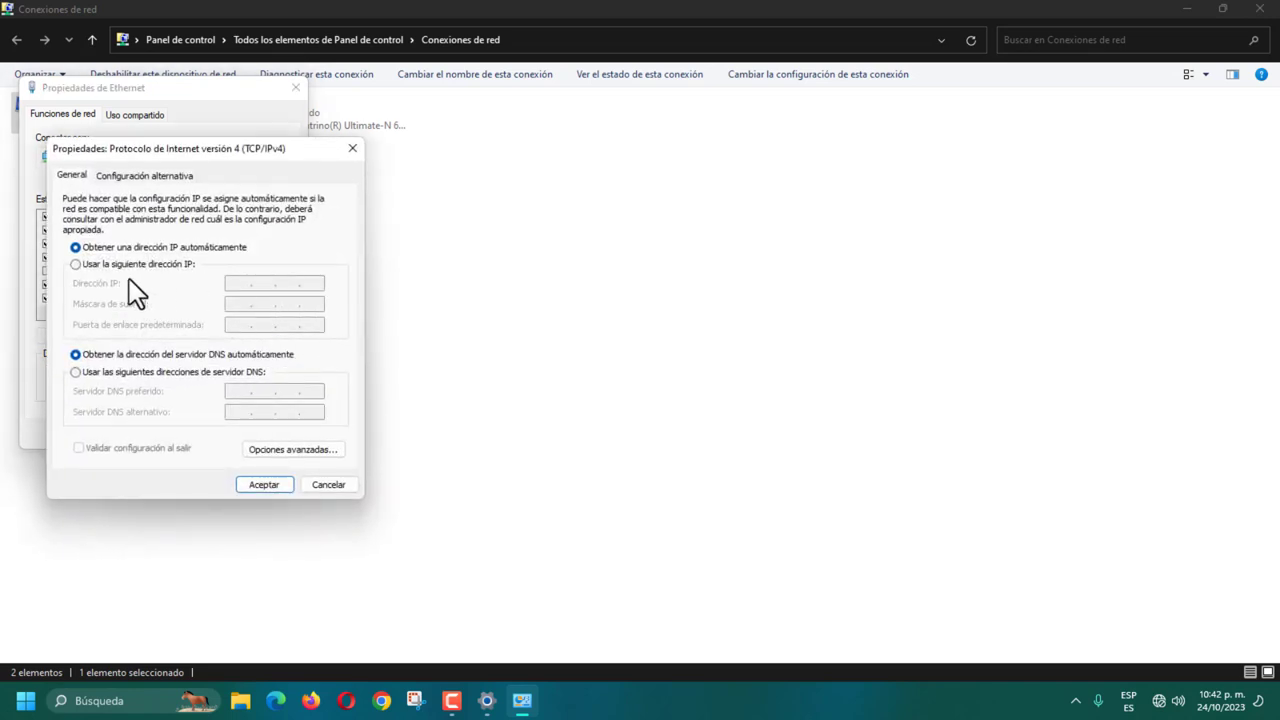
# - Assign the Ethernet adapter the static IP address 192.168.1.10 with subnet mask 255.255.255.0
pyautogui.click(75, 264)
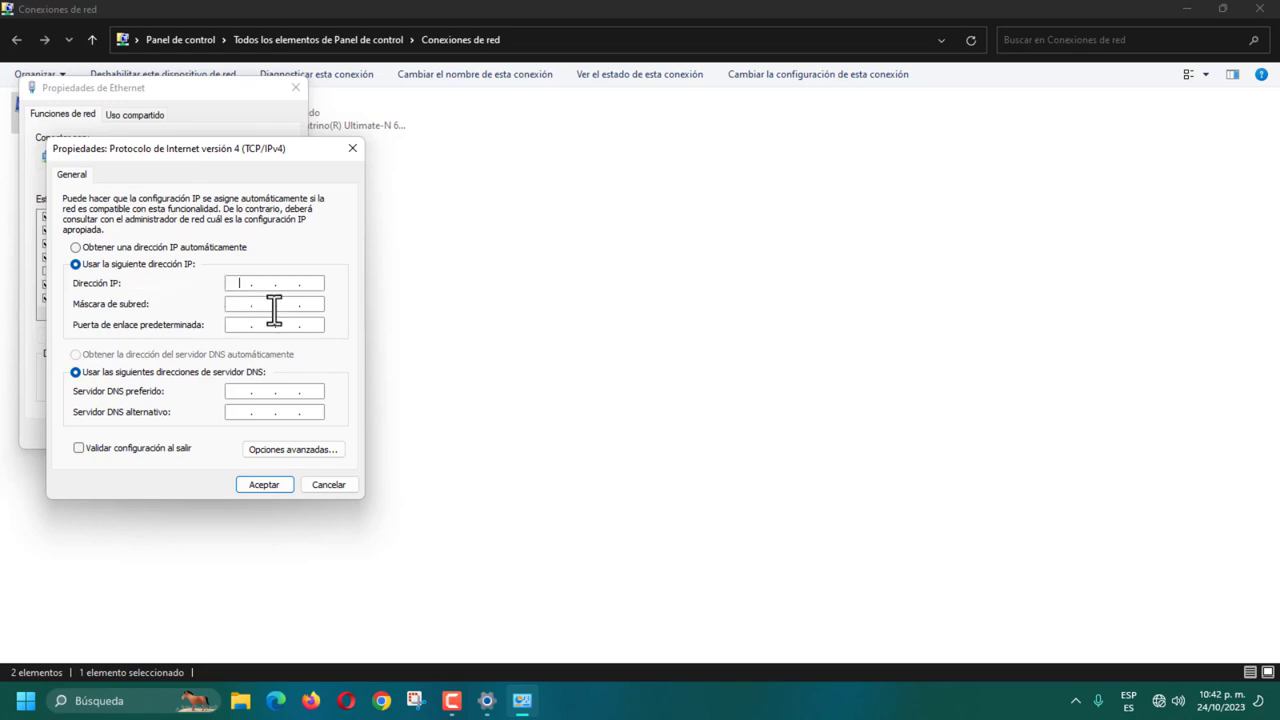
pyautogui.write('192 . 168')
pyautogui.write('1 . 10')
pyautogui.press('Tab')
# - Enter 192.168.1.20 as the default gateway of the Ethernet adapter
pyautogui.click(240, 324)
pyautogui.click(289, 283)
pyautogui.moveTo(284, 281); pyautogui.dragTo(298, 281)
pyautogui.click(295, 326)
pyautogui.click(239, 325)
pyautogui.write('192 . 168 . 1 . 20')
# - Clear the default gateway, then accept the IPv4 settings and close the Ethernet properties
pyautogui.doubleClick(311, 283)
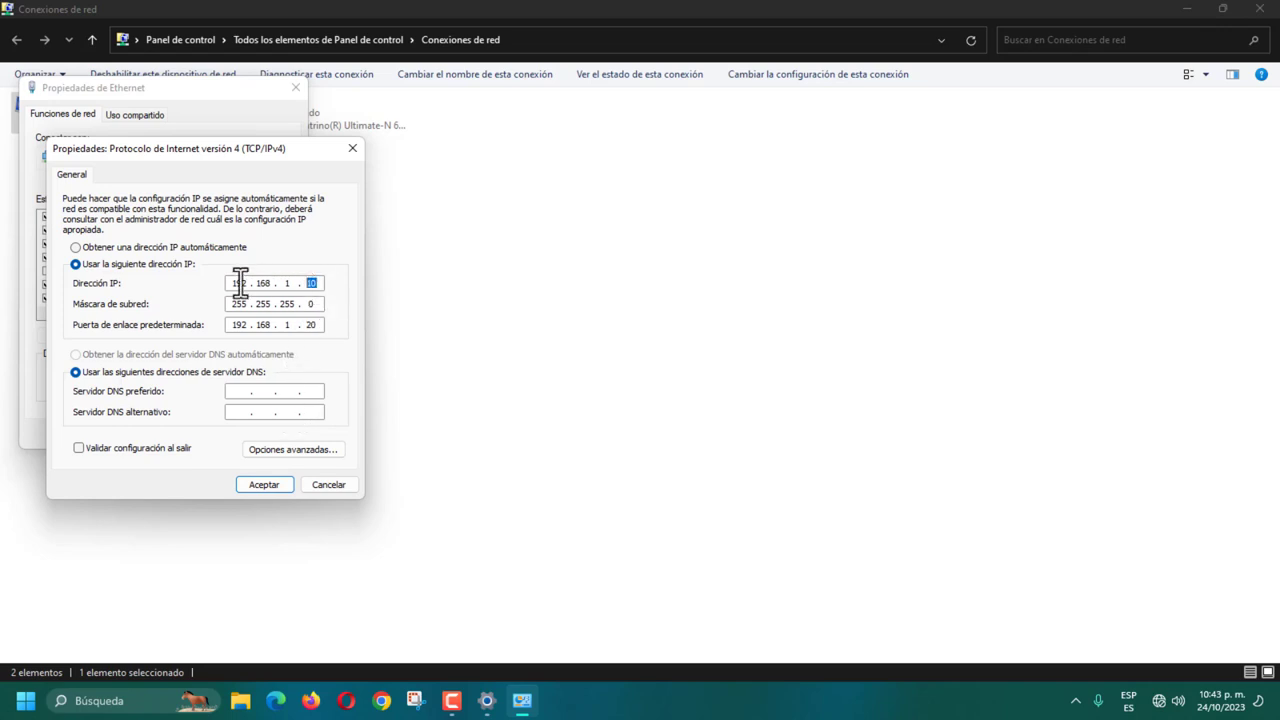
pyautogui.doubleClick(288, 283)
pyautogui.press('Tab')
pyautogui.press('Tab')
pyautogui.click(318, 327)
pyautogui.press('BackSpace')
pyautogui.press('BackSpace')
pyautogui.press('BackSpace')
pyautogui.press('BackSpace')
pyautogui.press('BackSpace')
pyautogui.press('BackSpace')
pyautogui.press('BackSpace')
pyautogui.press('BackSpace')
pyautogui.click(264, 484)
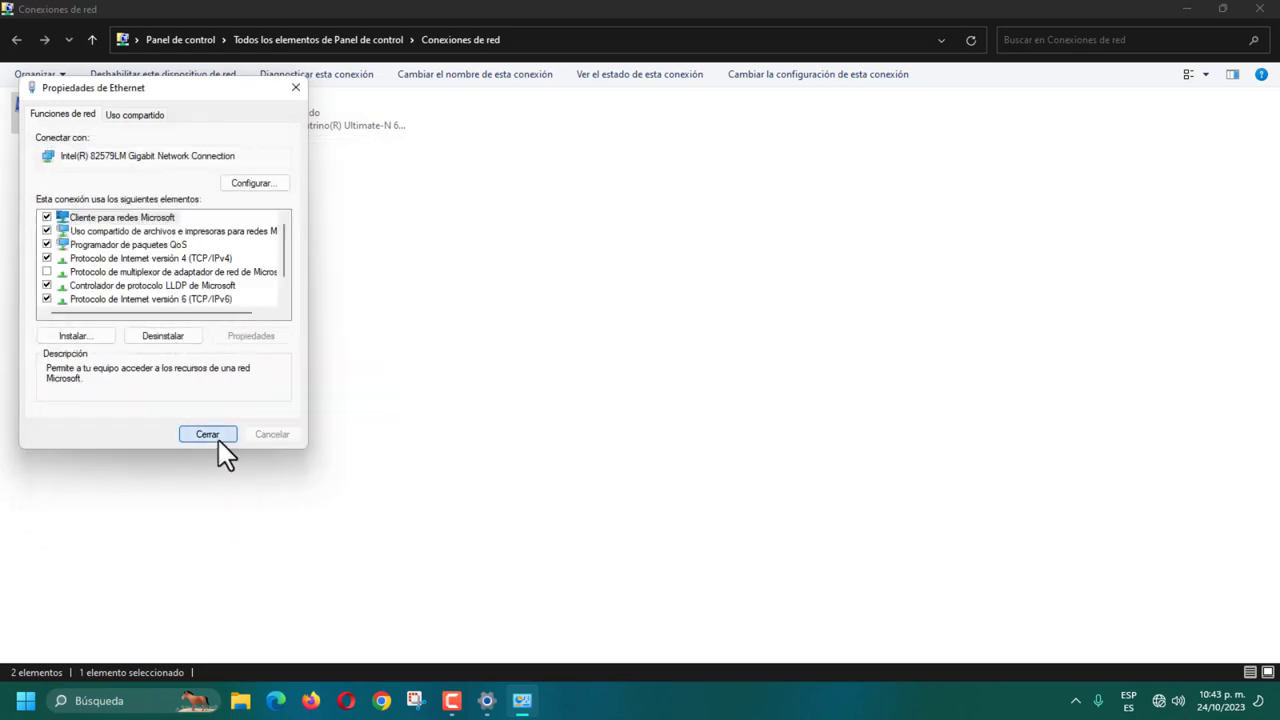
pyautogui.click(207, 434)
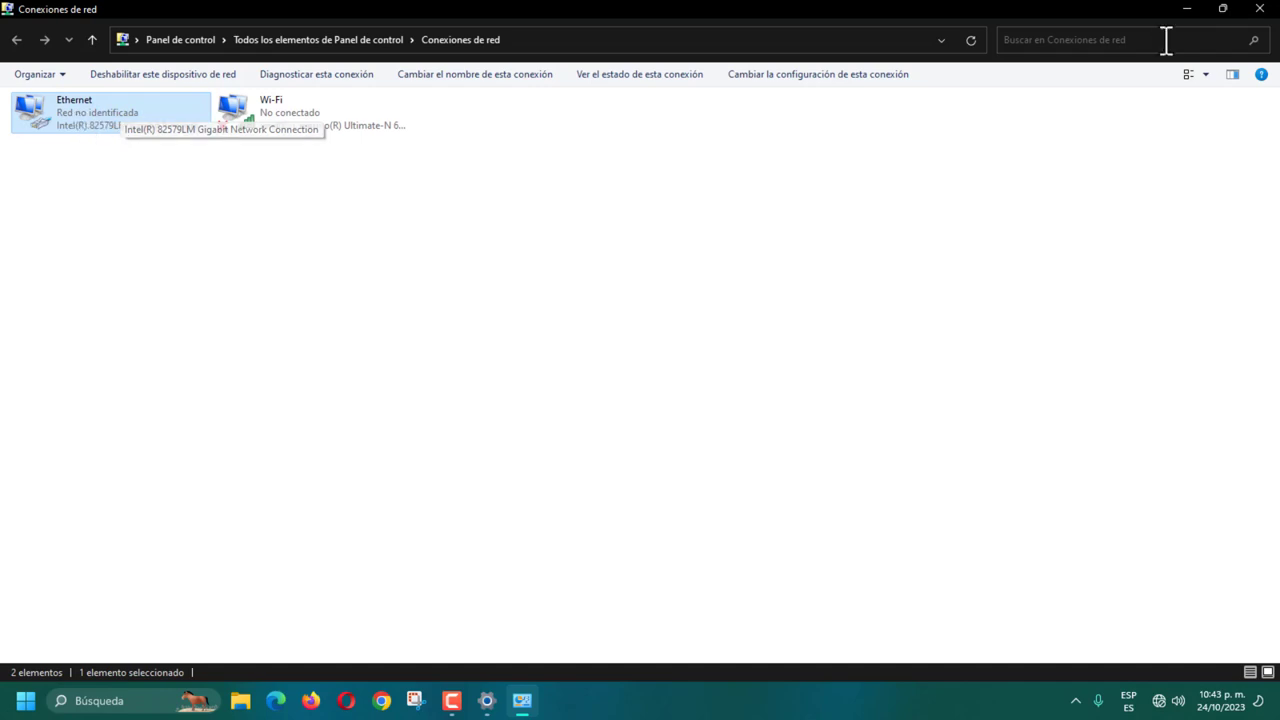
# - Minimize the network windows and load the antenna's setup page at 192.168.1.20 in Chrome
pyautogui.click(1185, 10)
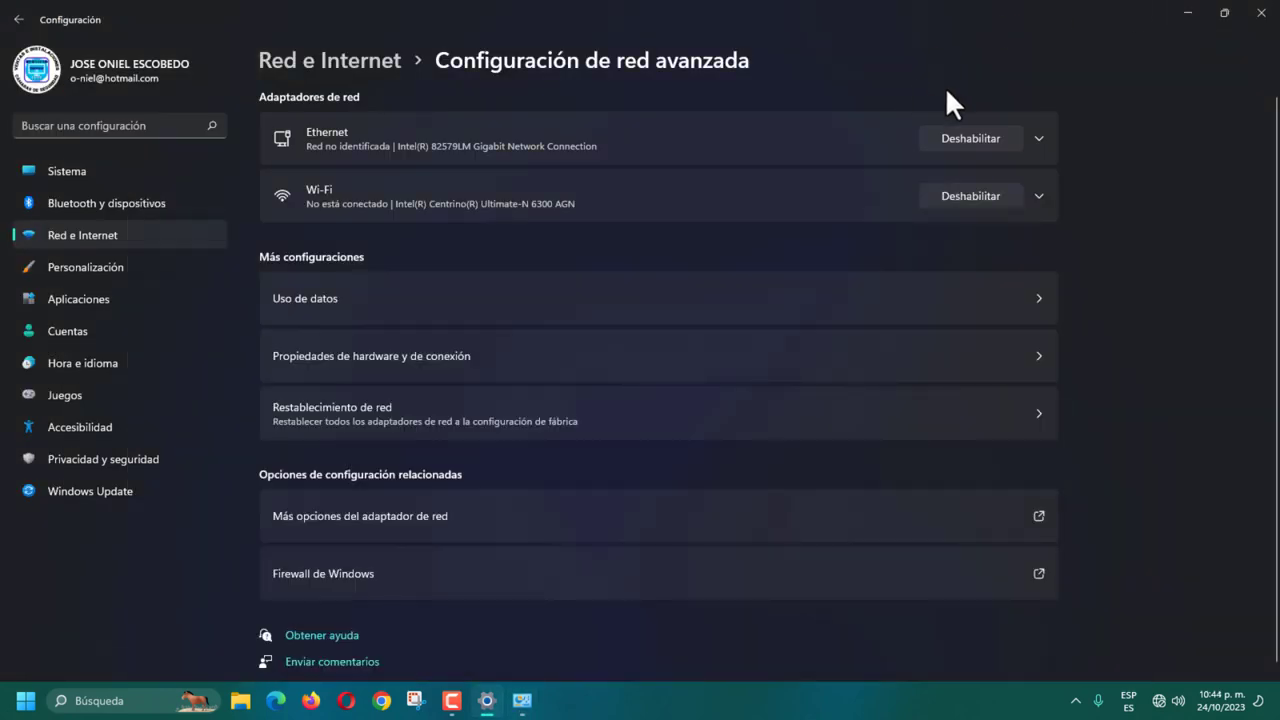
pyautogui.click(1192, 13)
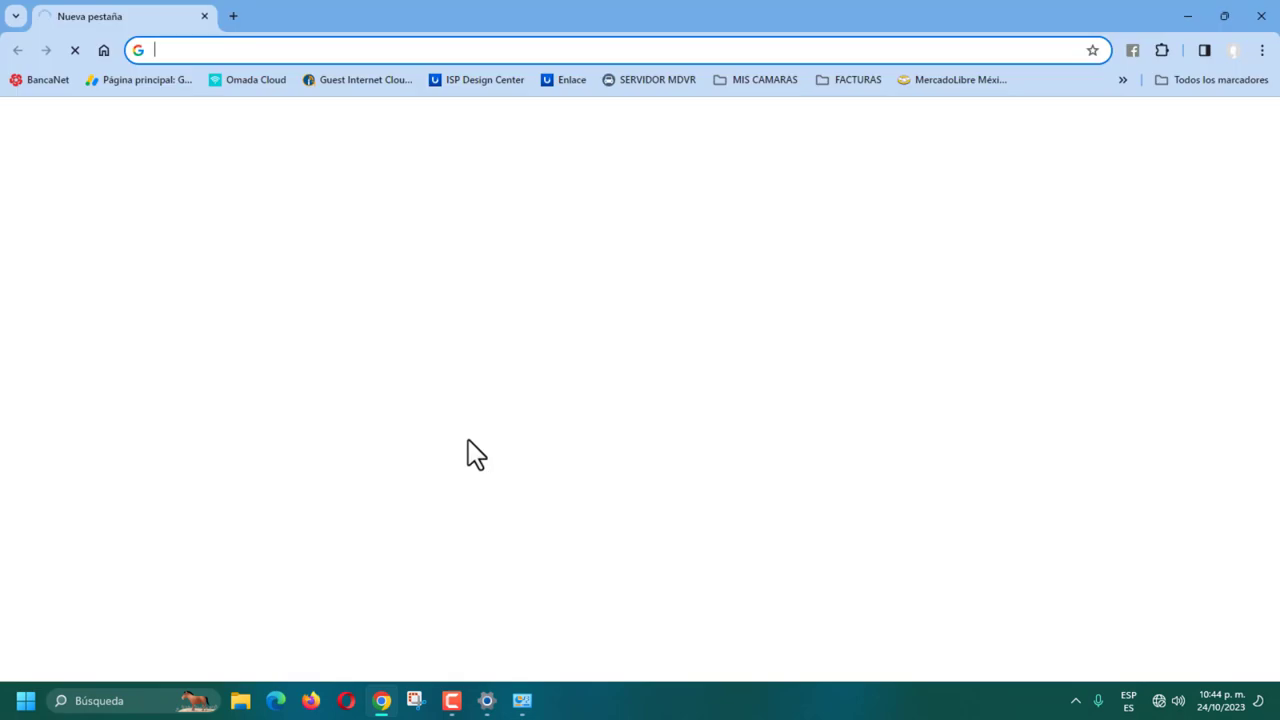
pyautogui.write('192')
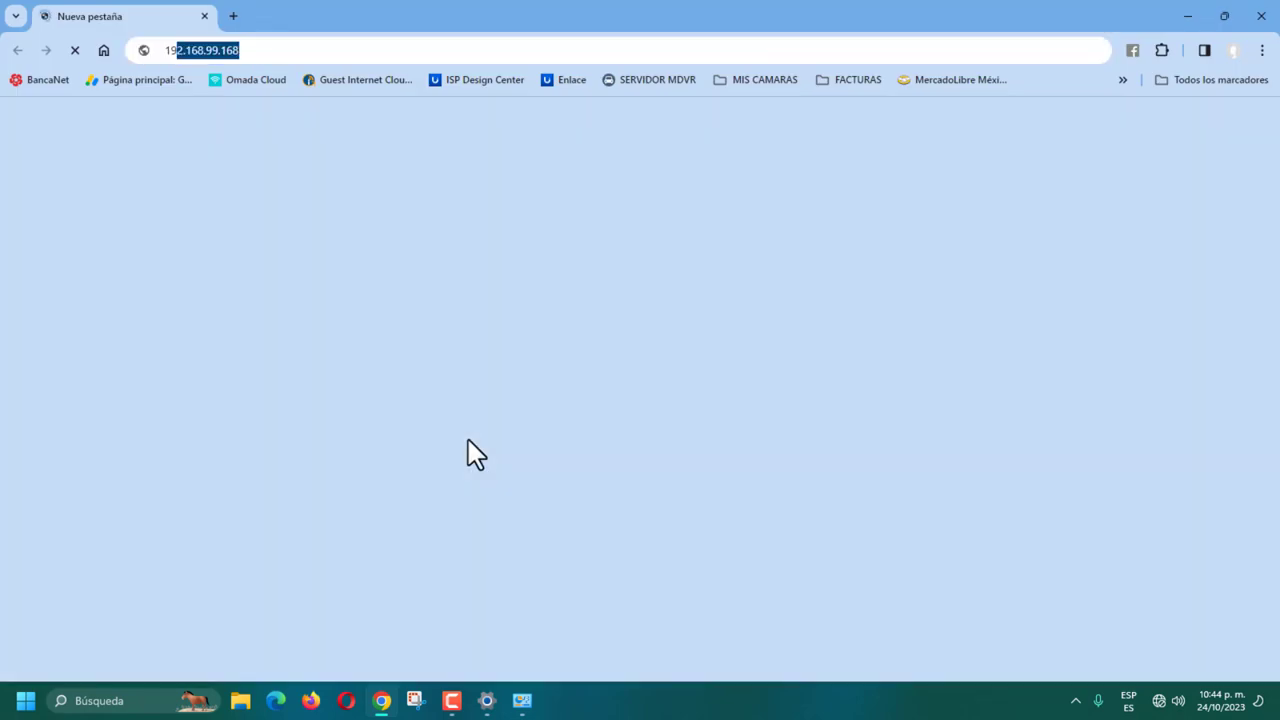
pyautogui.write('.168.99.1')
pyautogui.press('BackSpace')
pyautogui.press('BackSpace')
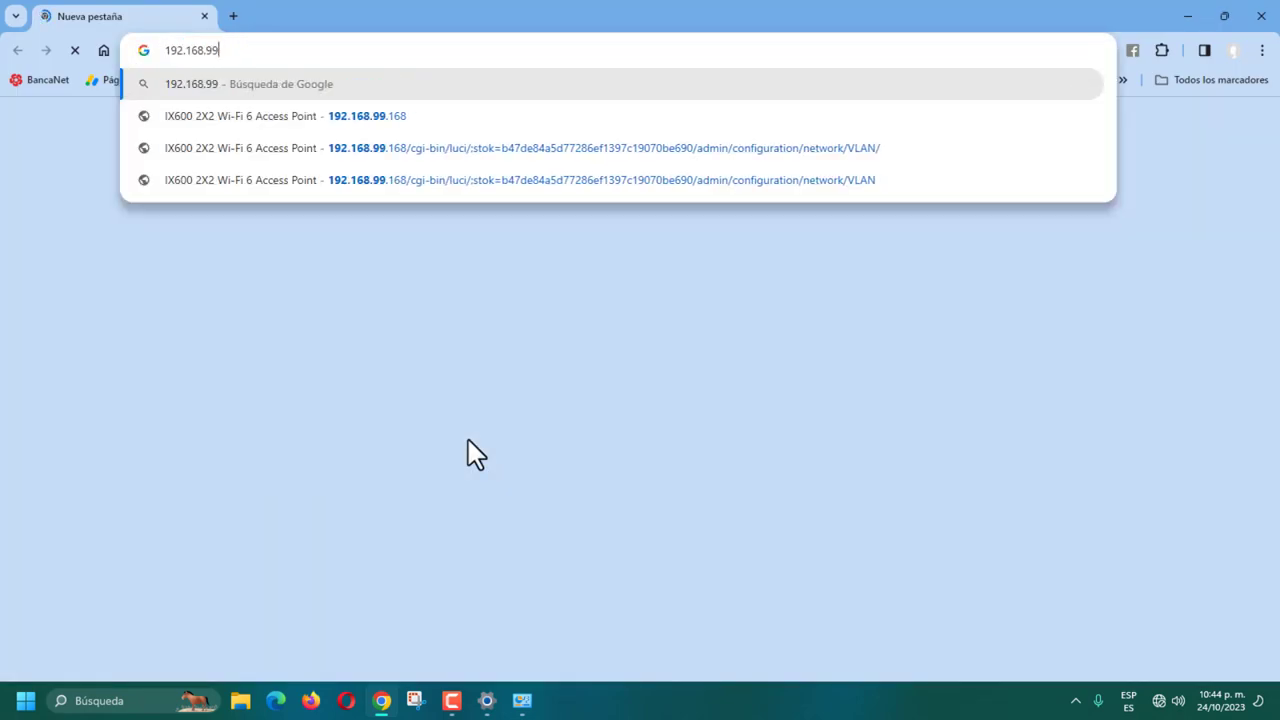
pyautogui.press('BackSpace')
pyautogui.press('BackSpace')
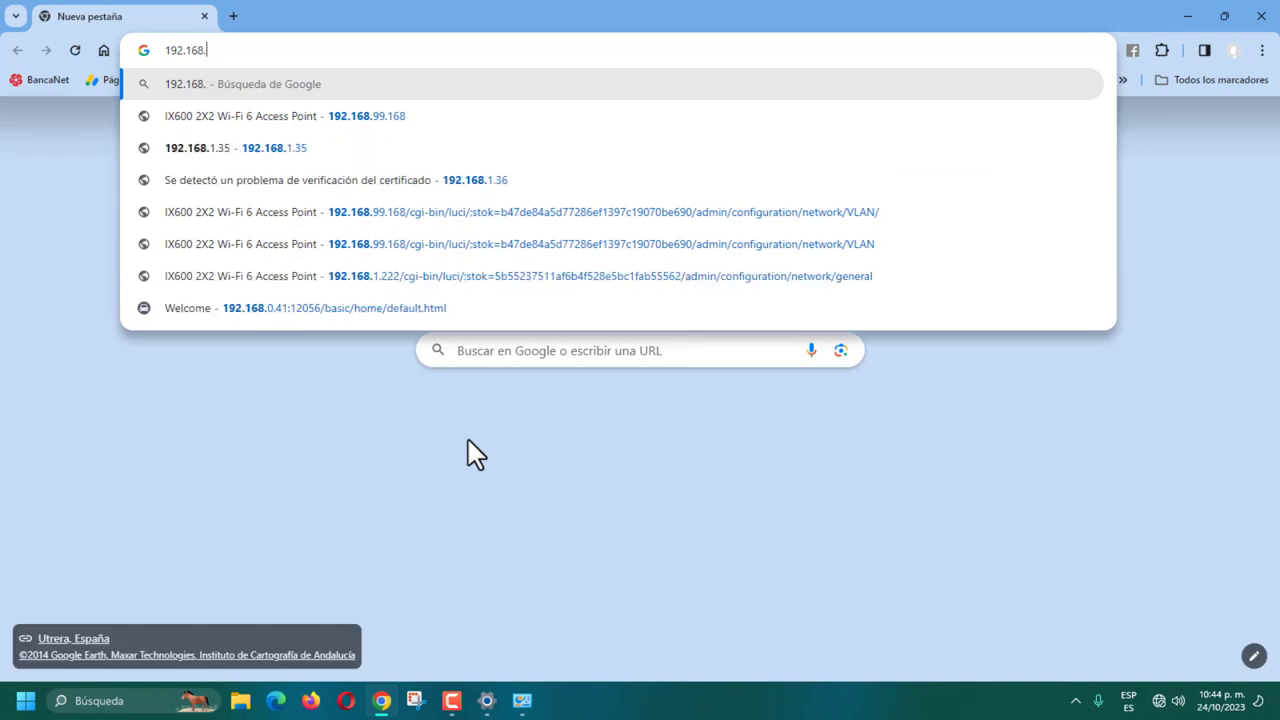
pyautogui.write('1.20')
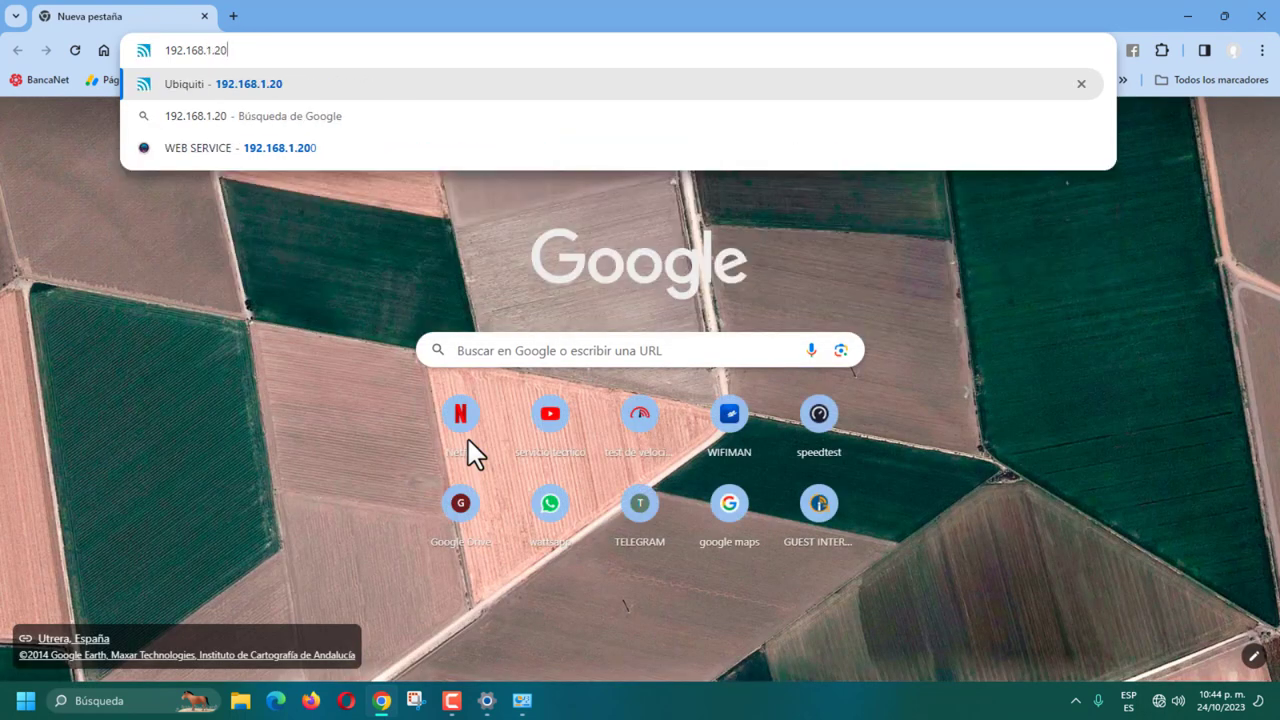
pyautogui.press('Return')
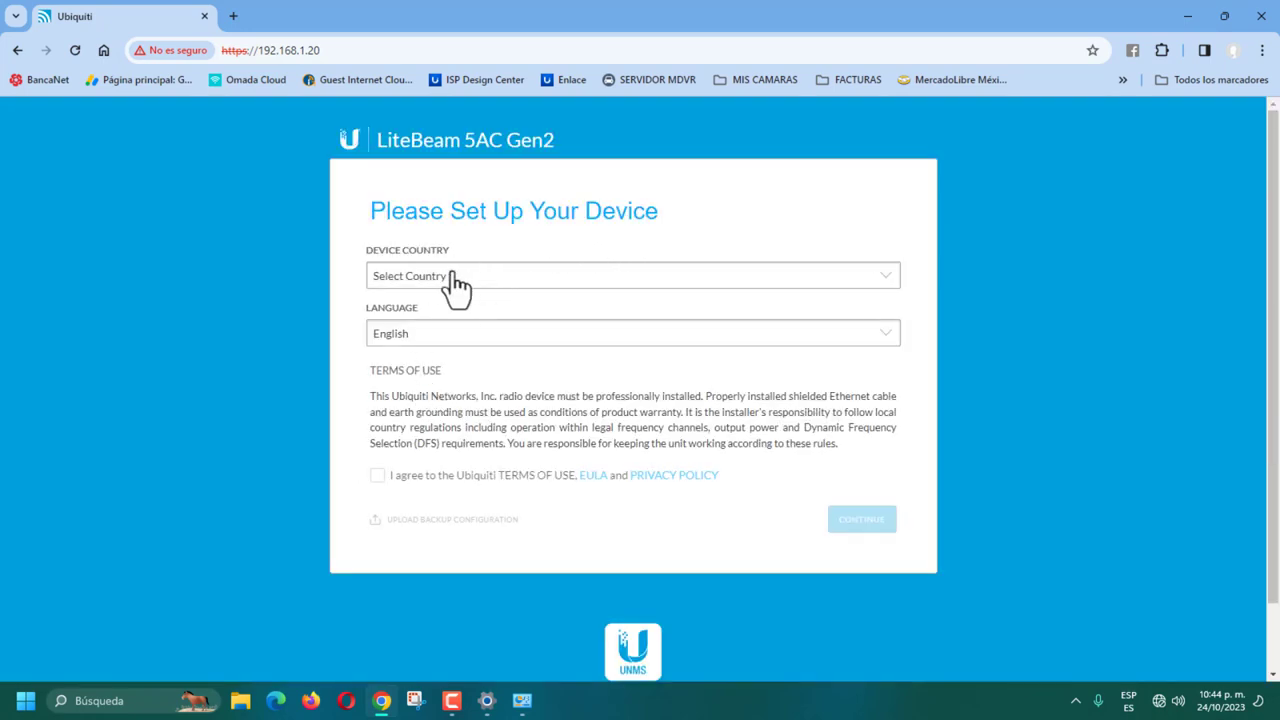
# - Choose Mexico as the device country
pyautogui.click(424, 284)
pyautogui.scroll(-6, 452, 457)
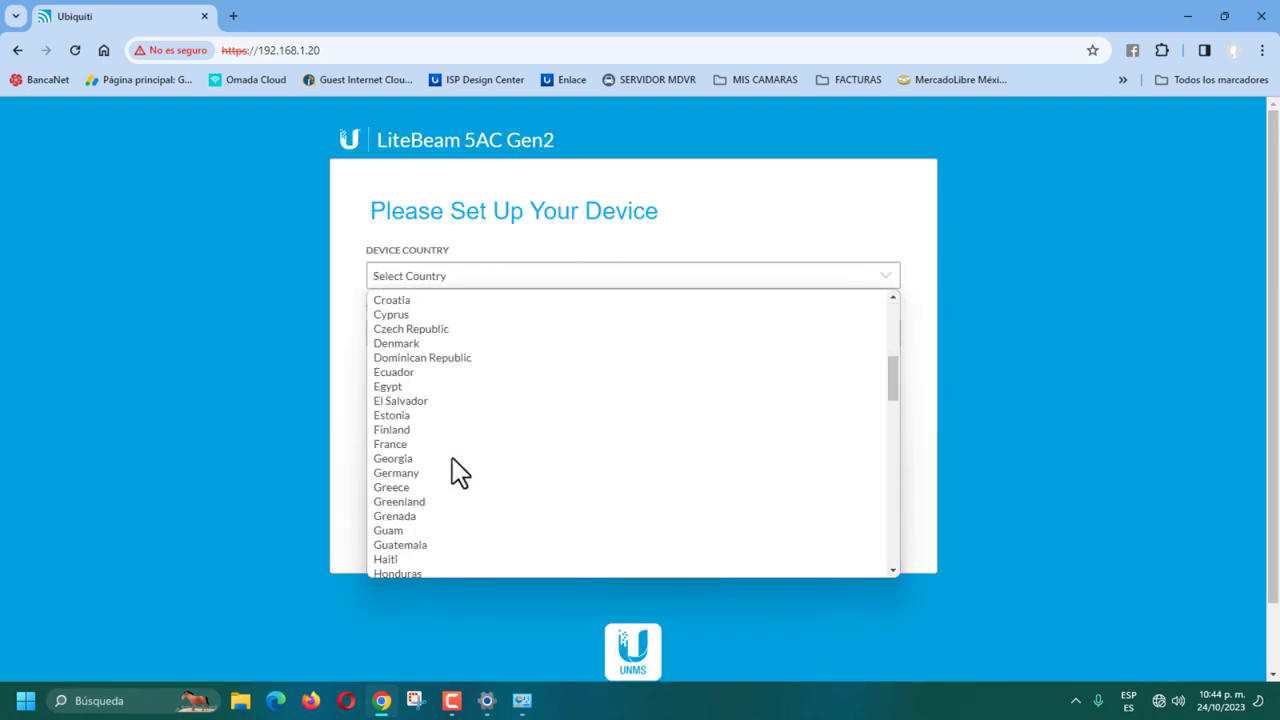
pyautogui.scroll(-5, 452, 460)
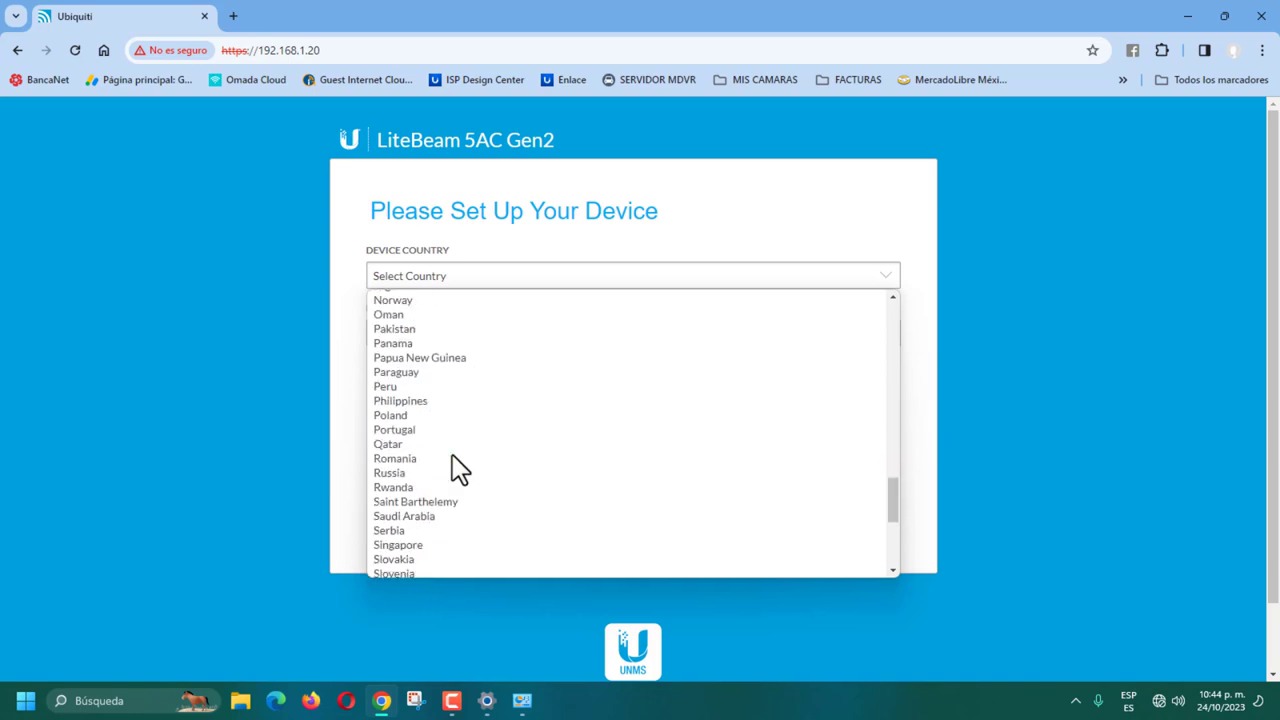
pyautogui.scroll(5, 445, 440)
pyautogui.click(414, 491)
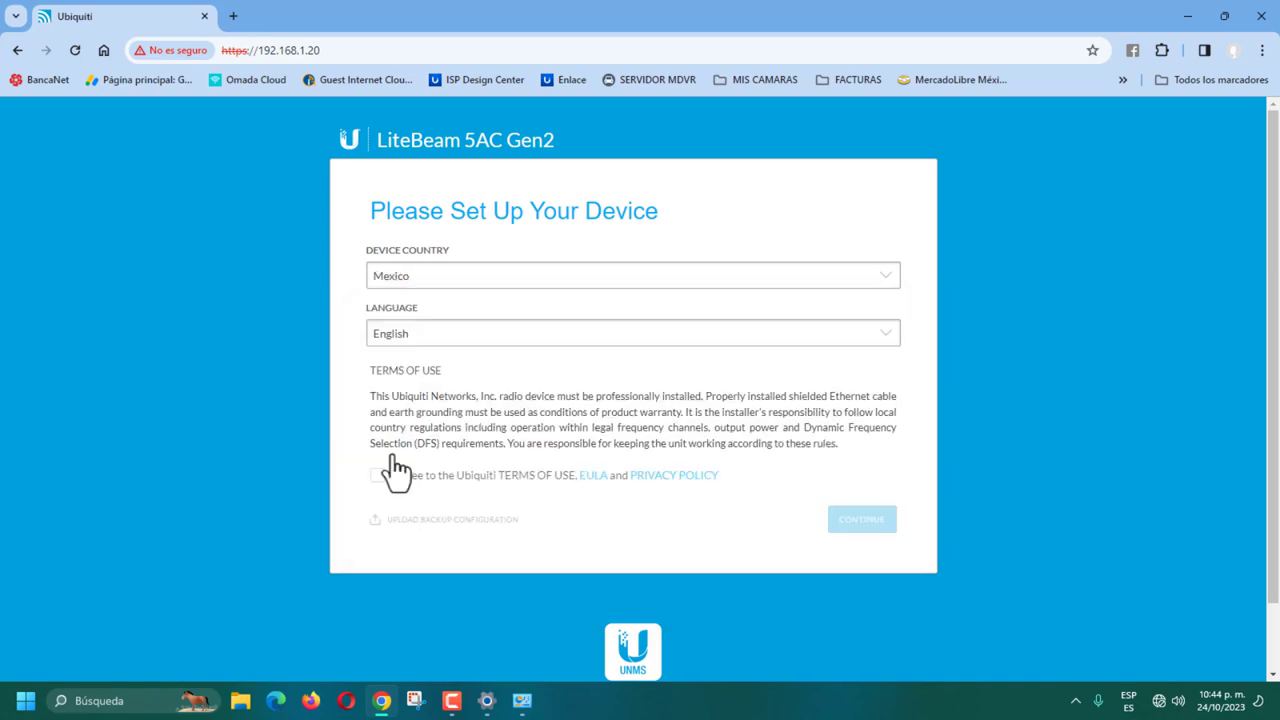
# - Switch the setup language to Español and select Mexico as the device country
pyautogui.click(415, 338)
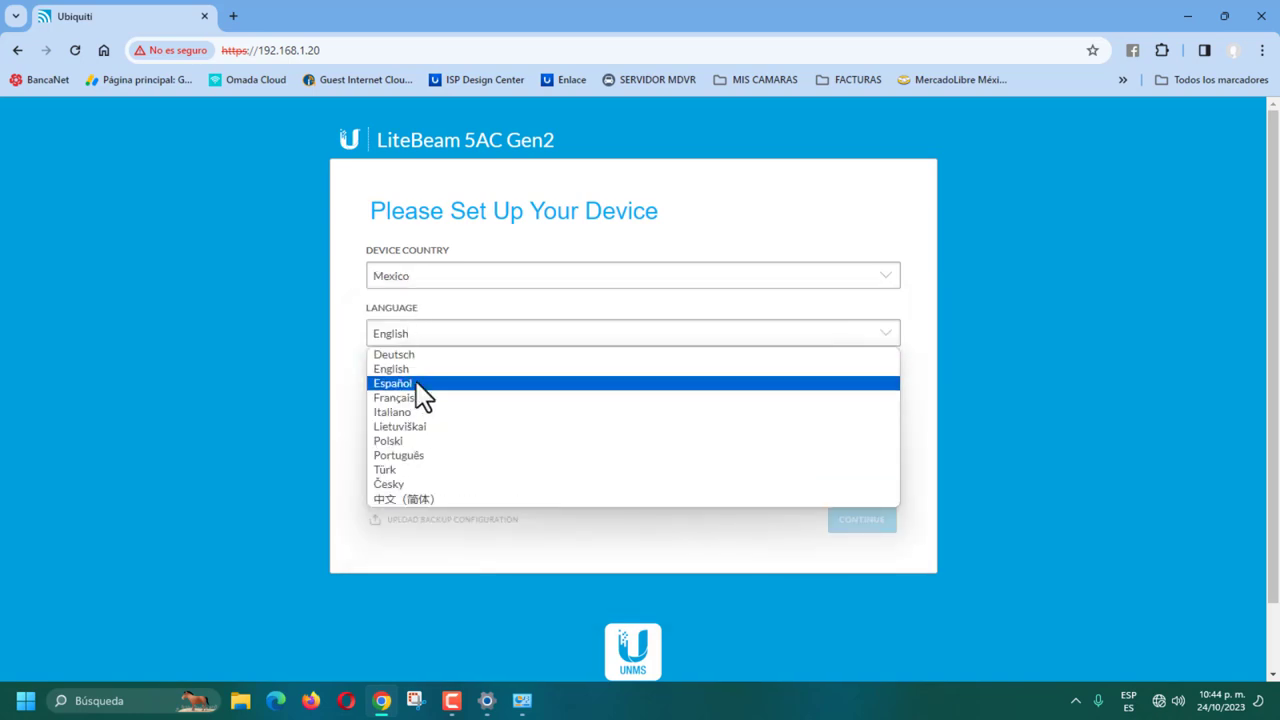
pyautogui.click(418, 382)
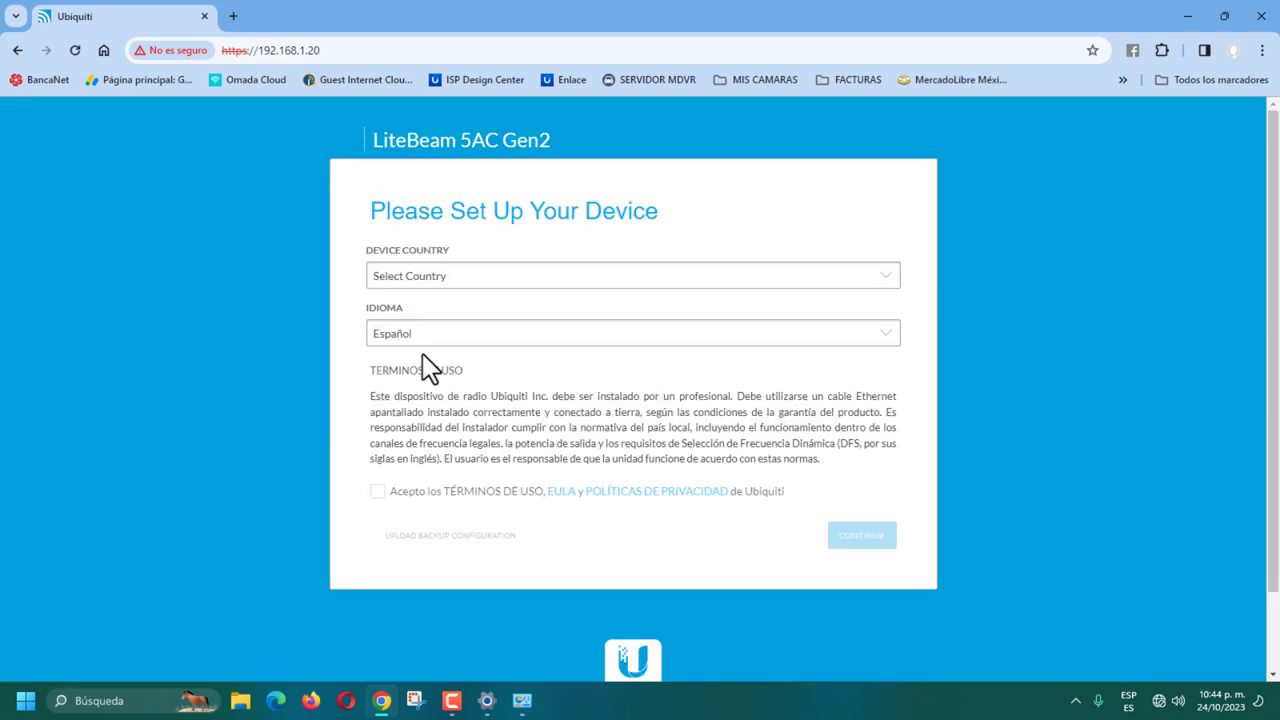
pyautogui.click(432, 285)
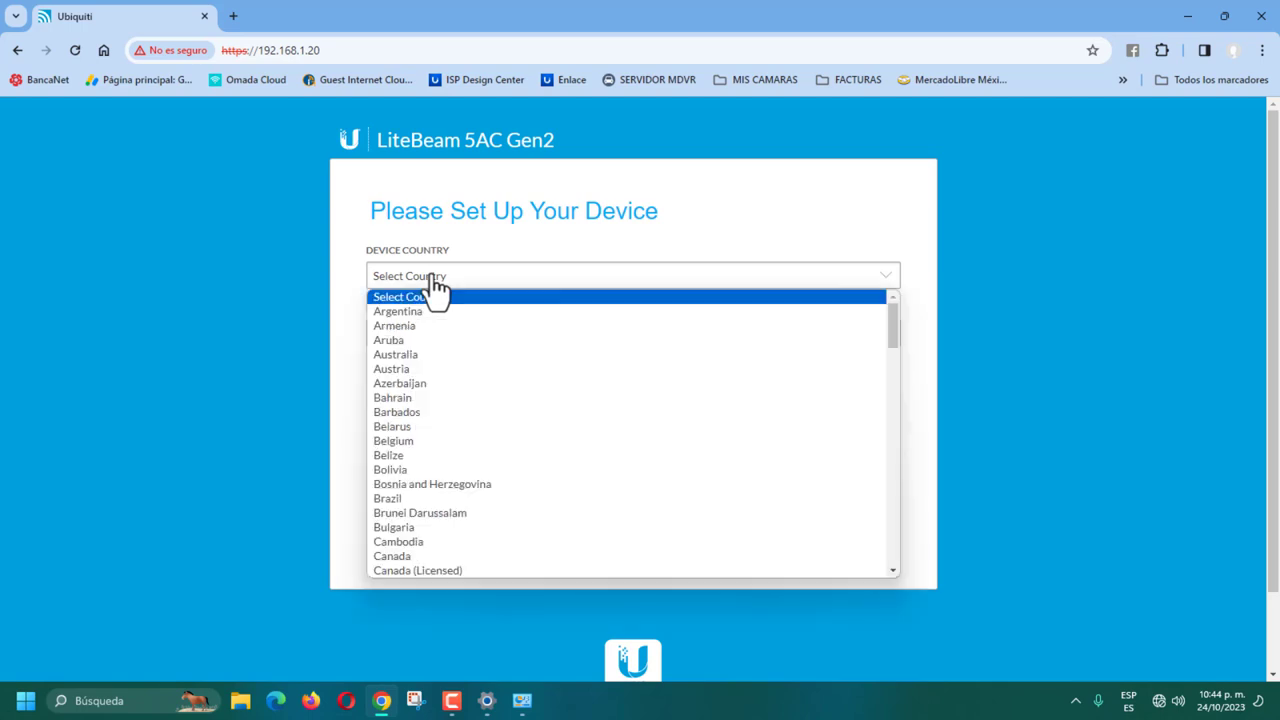
pyautogui.scroll(-12, 432, 450)
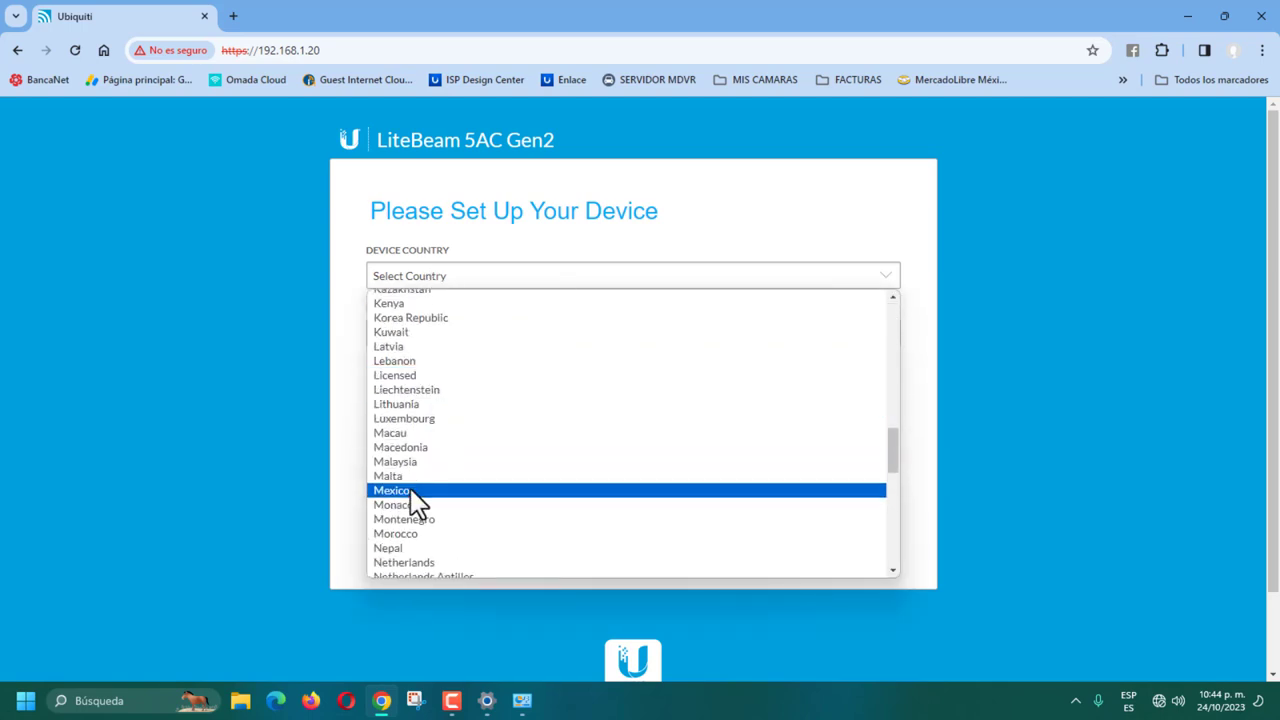
pyautogui.click(412, 490)
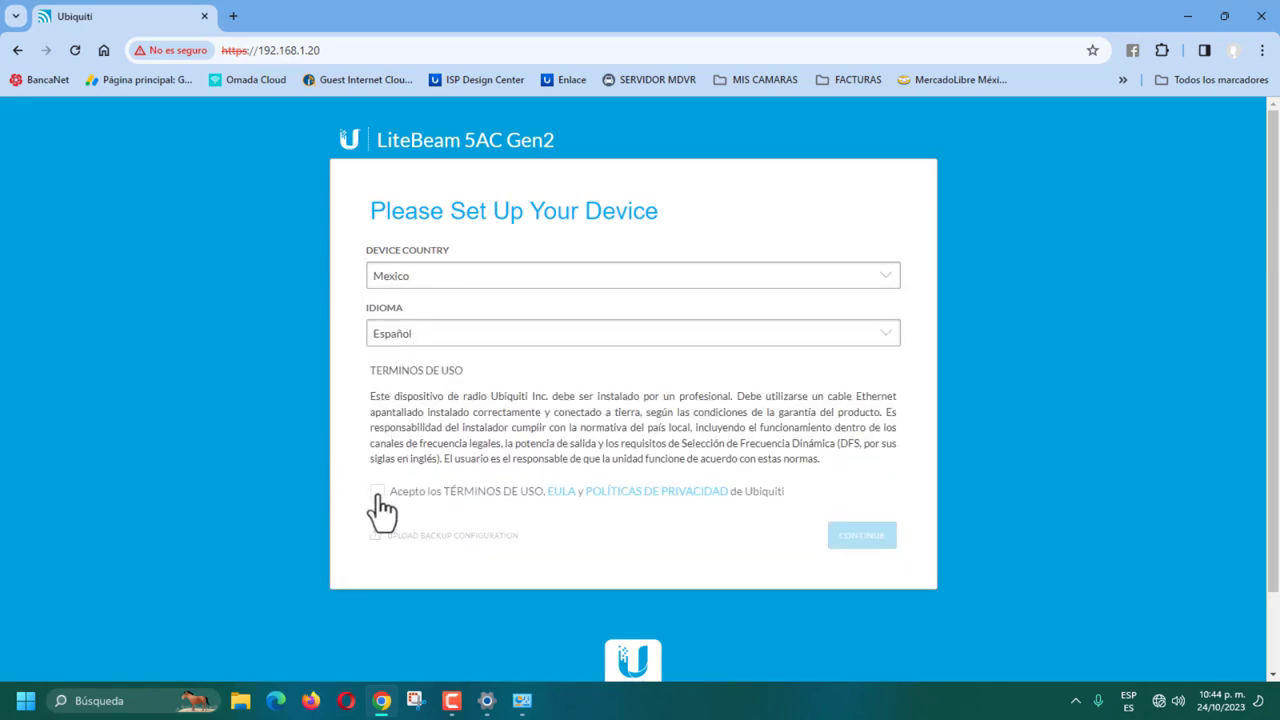
# - Accept the Ubiquiti terms of use and continue to the username and password setup
pyautogui.click(378, 495)
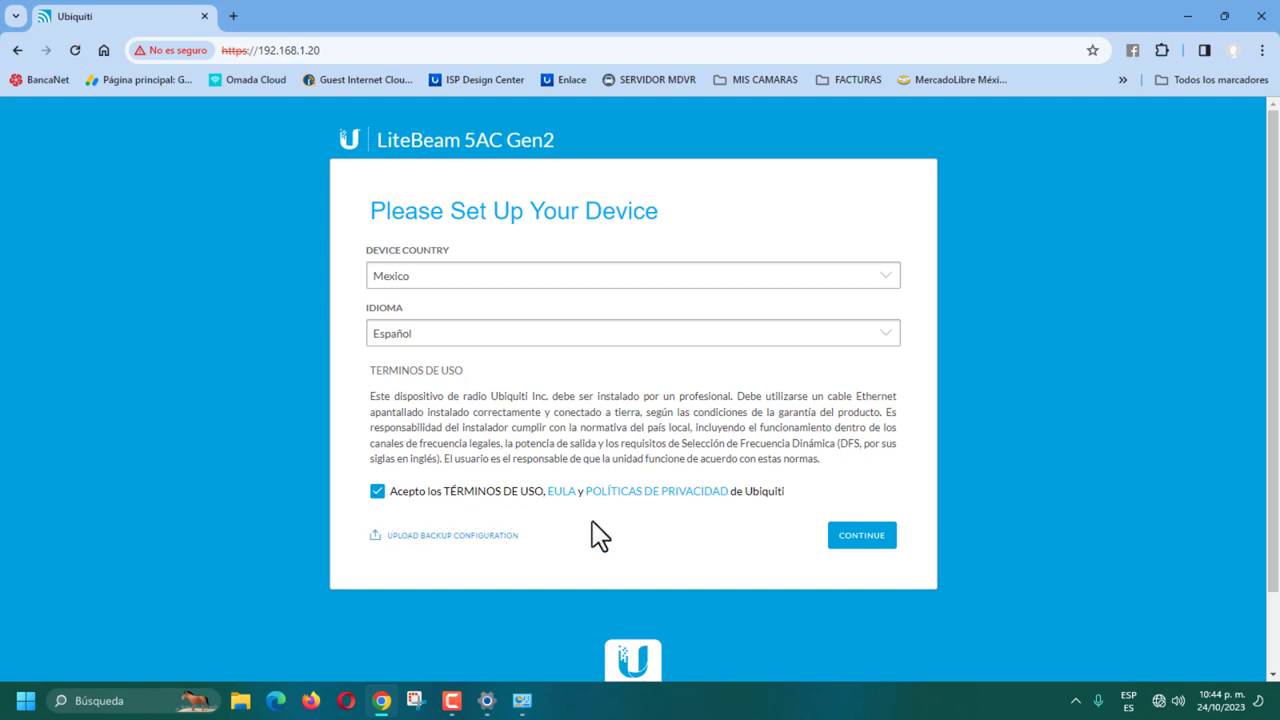
pyautogui.click(862, 538)
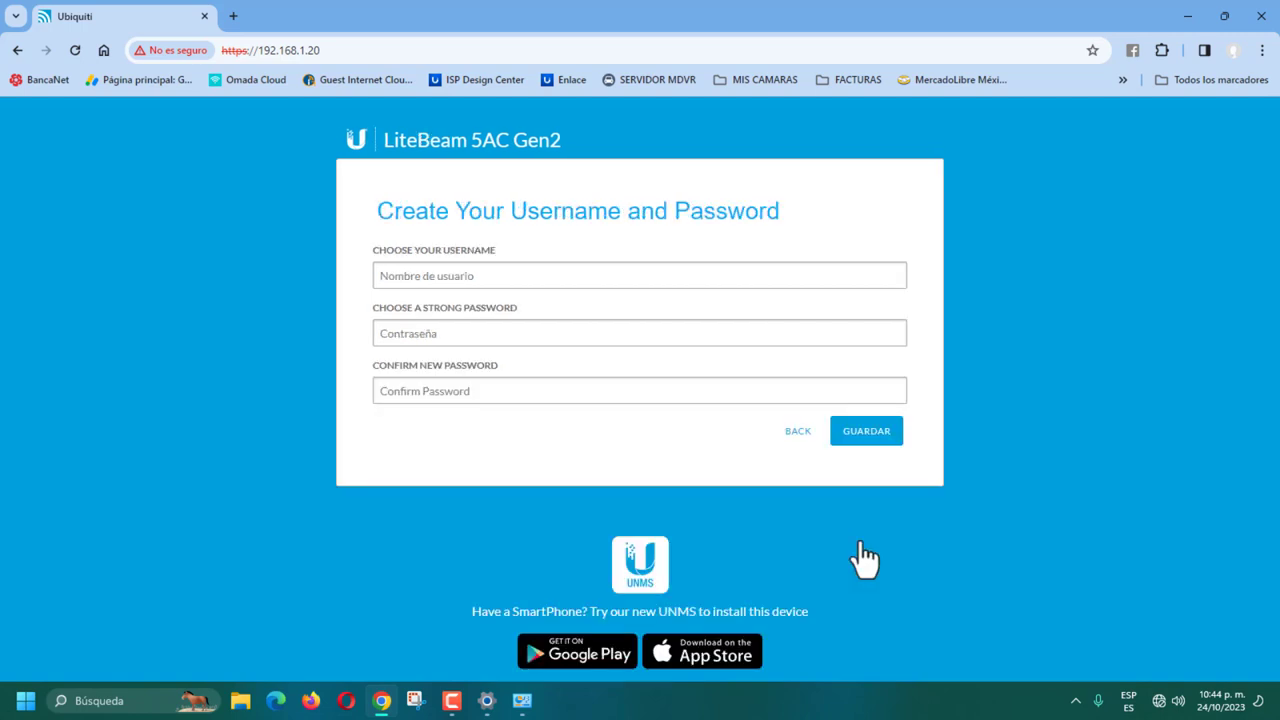
# - Create the antenna's administrator account by entering a username, choosing and confirming a strong password, and saving the form
pyautogui.click(485, 278)
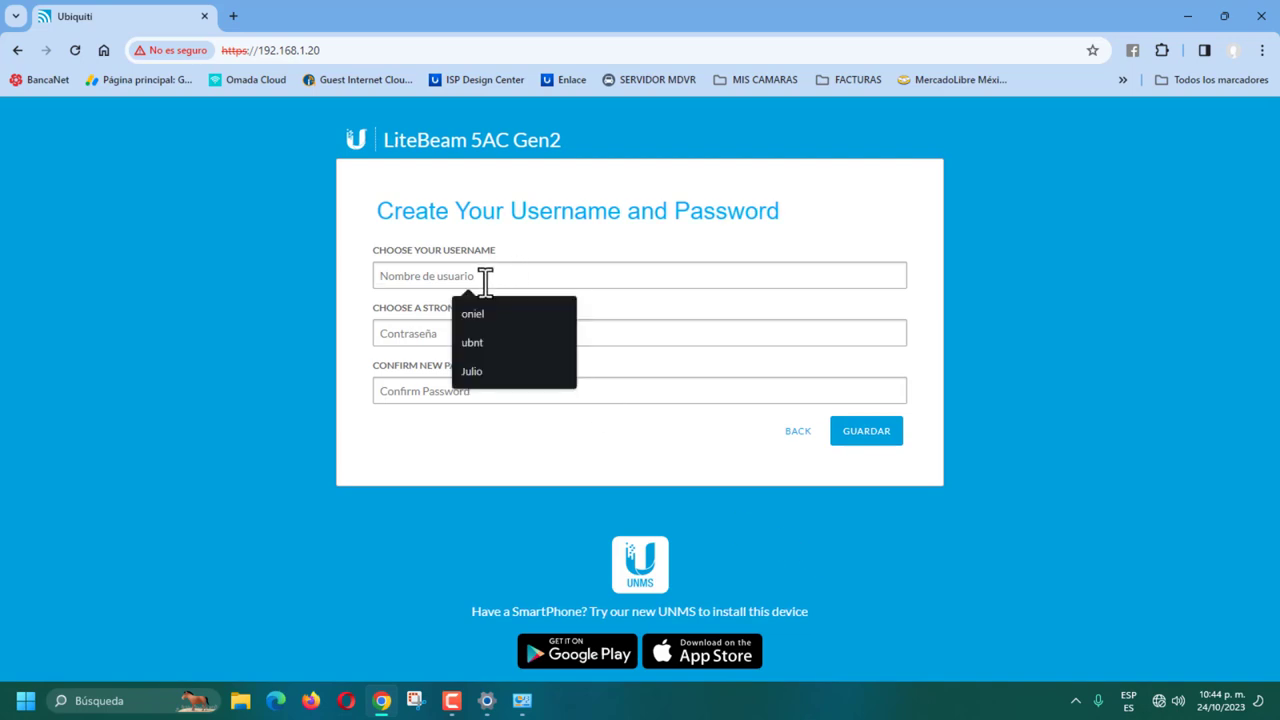
pyautogui.write('oniel')
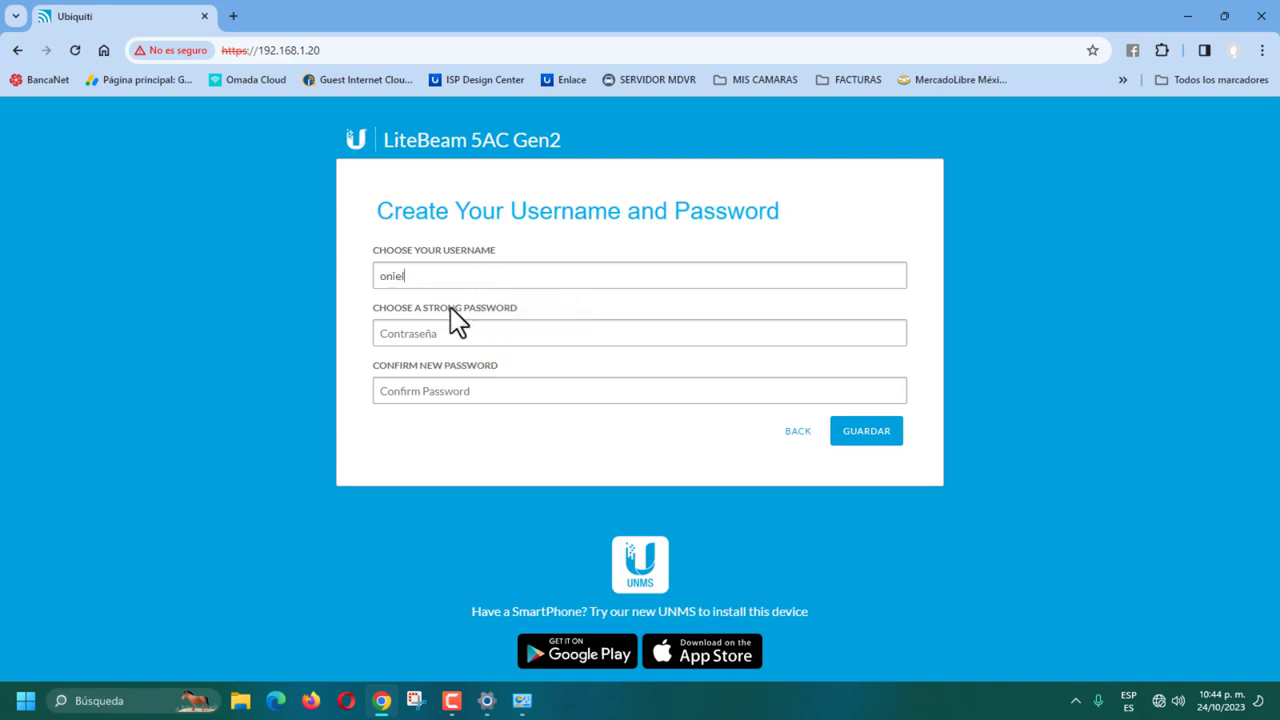
pyautogui.click(440, 336)
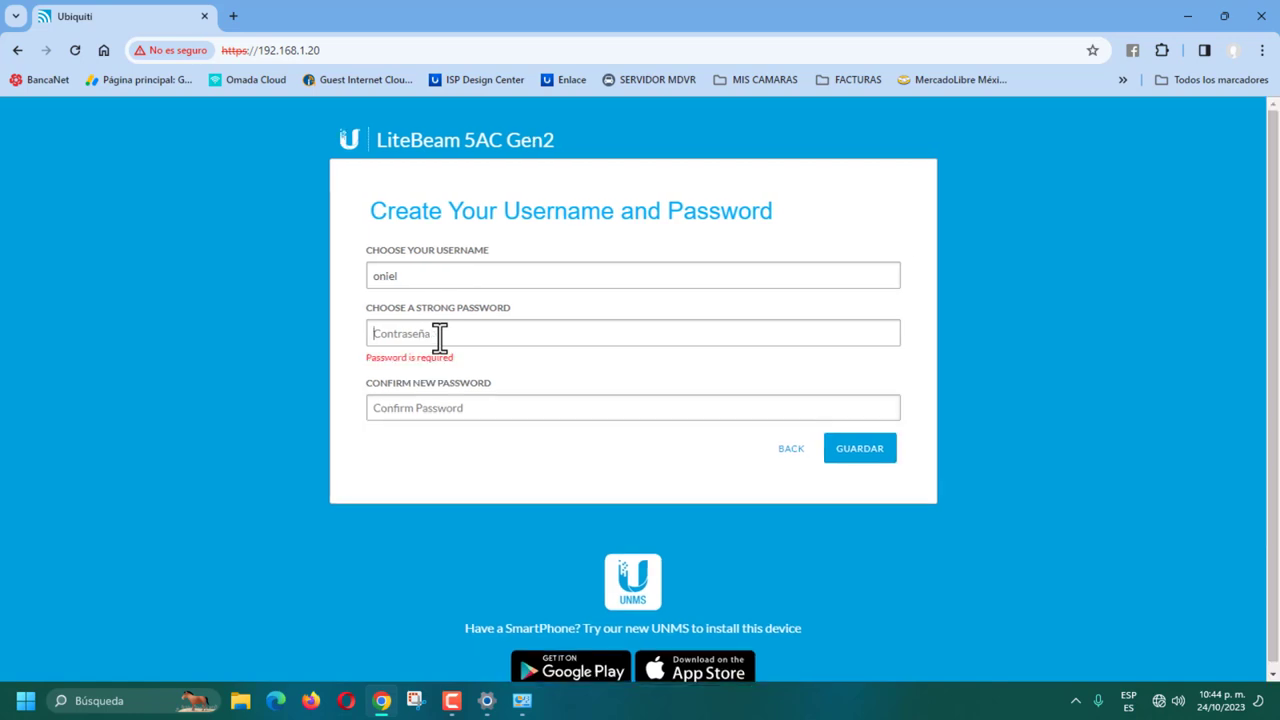
pyautogui.write('aaaaaaaaa')
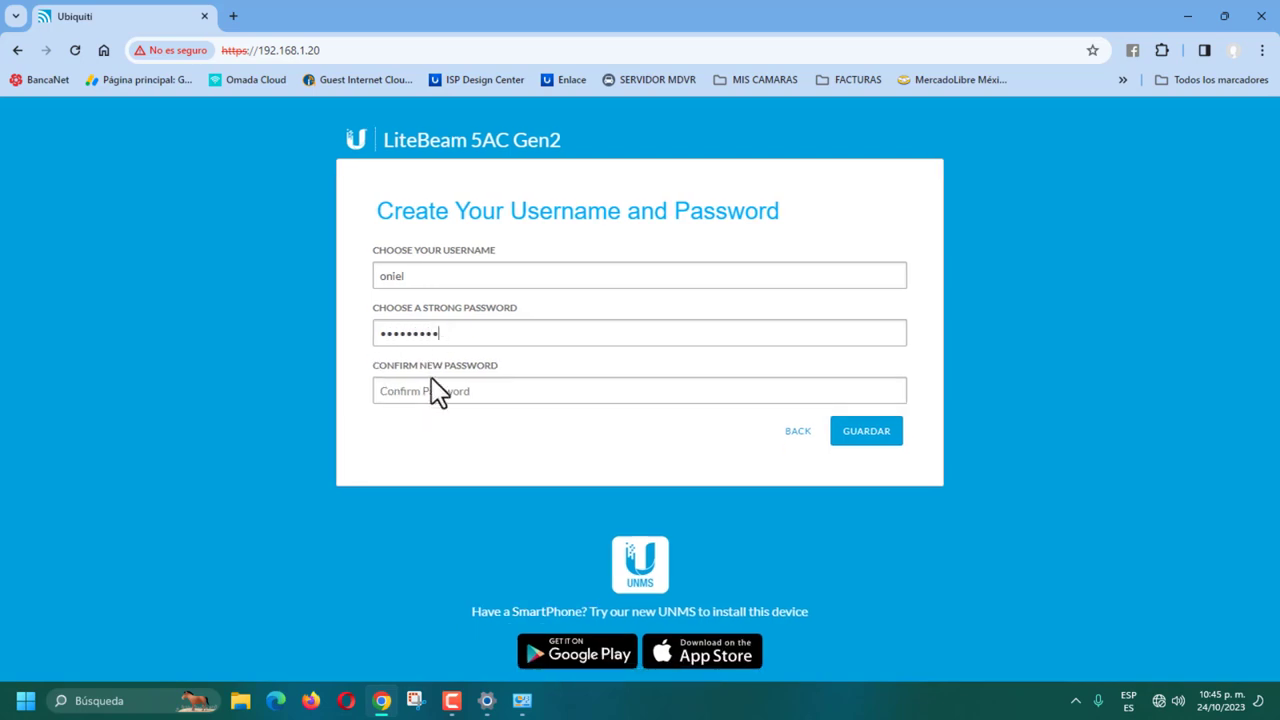
pyautogui.write('aaaaaa')
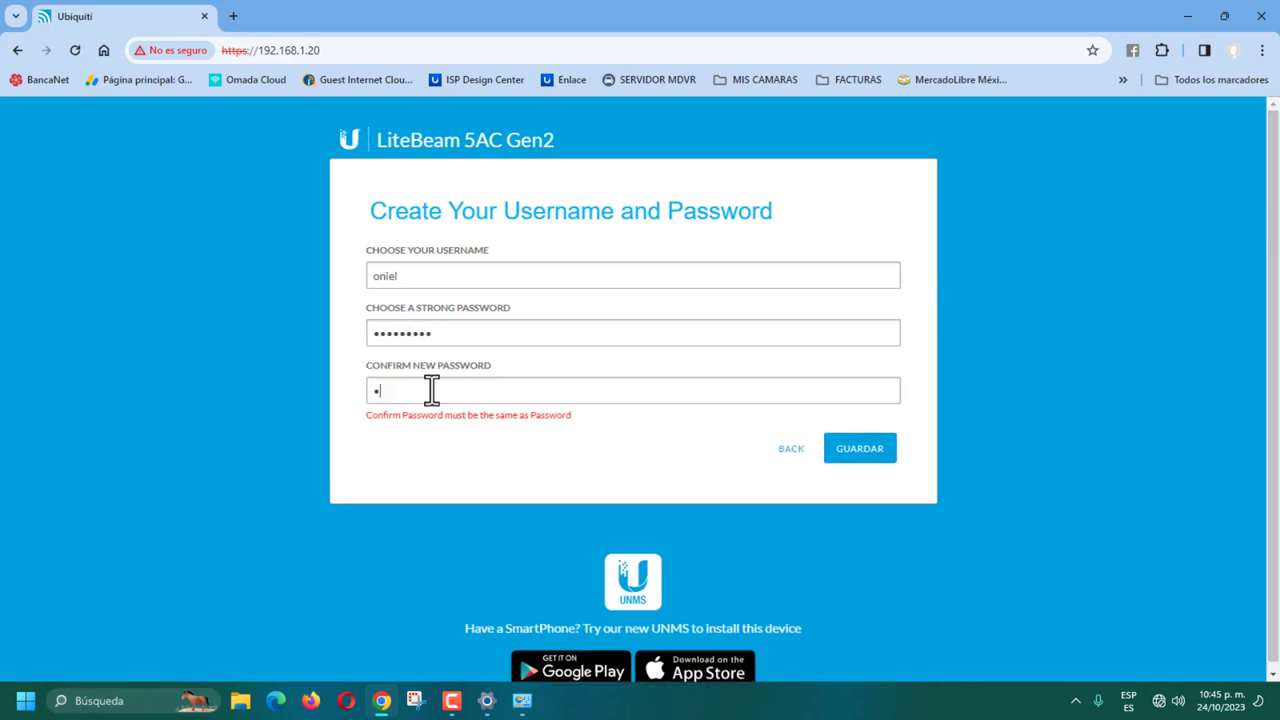
pyautogui.write('aaa')
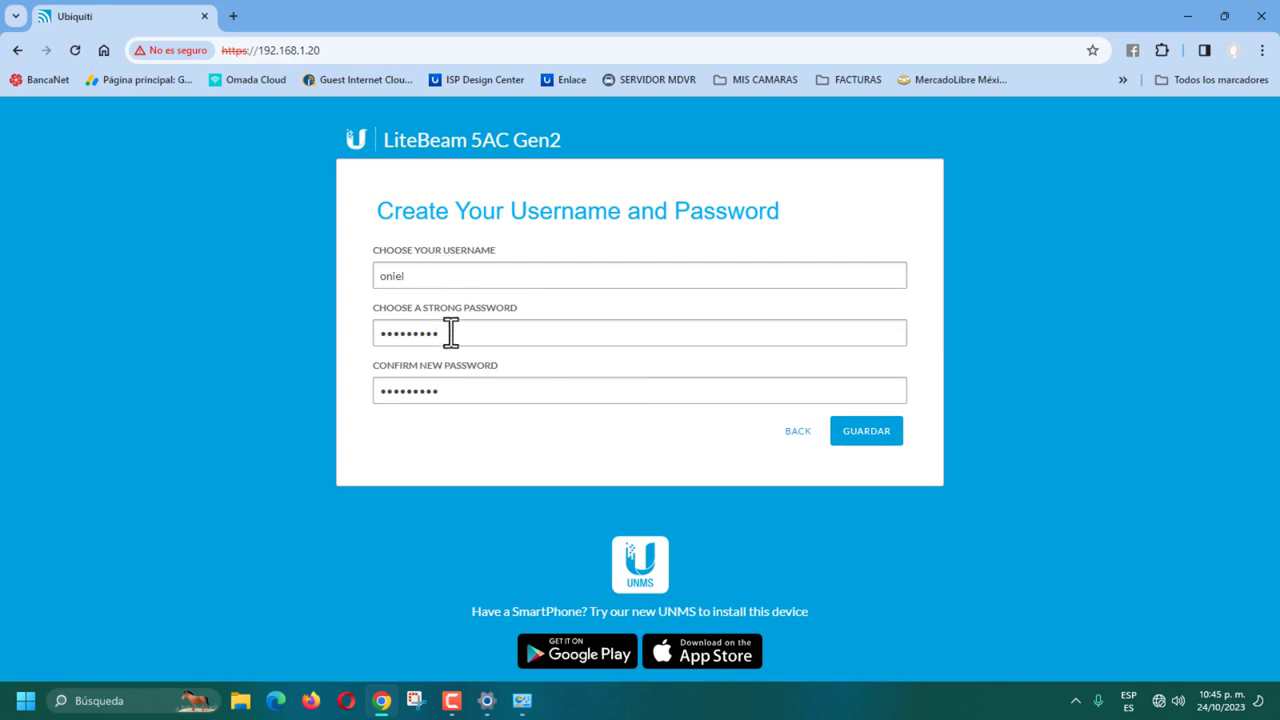
pyautogui.click(872, 440)
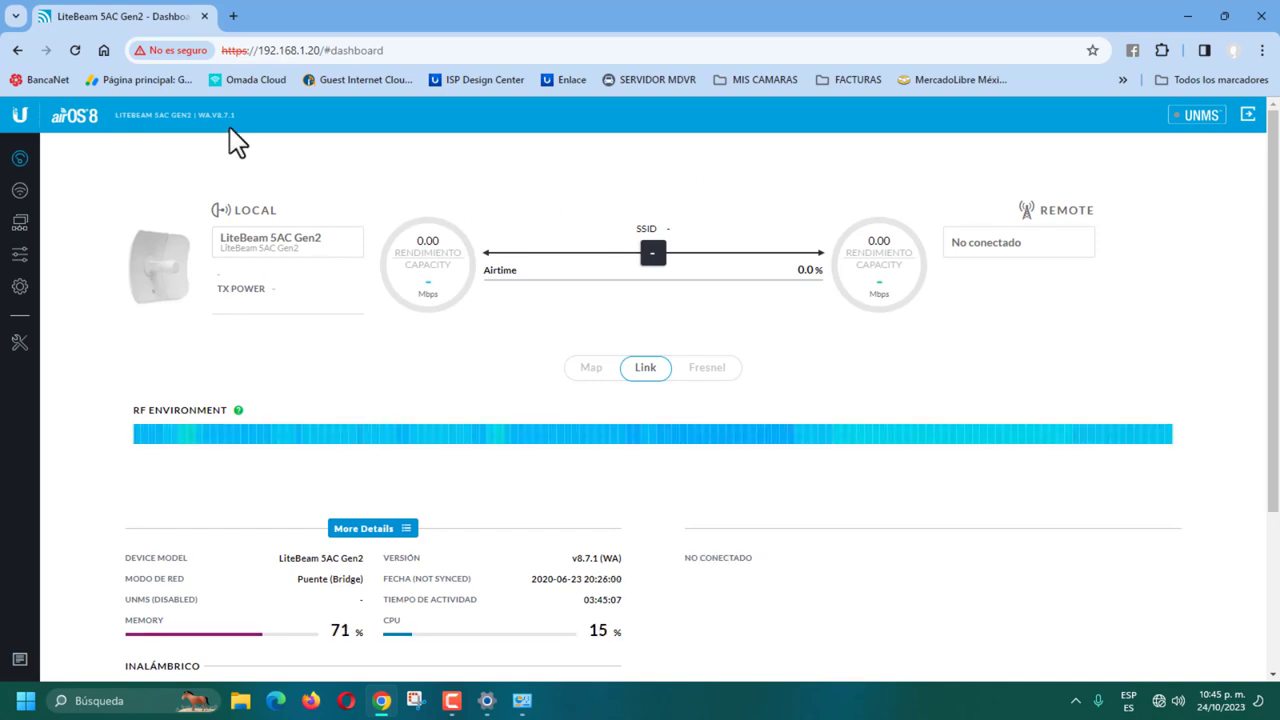
# - Enlarge the dashboard to read the device model and firmware version in the header, and restore a page size that shows the whole dashboard
pyautogui.hotkey('ctrl', '+')
pyautogui.hotkey('ctrl', '+')
pyautogui.hotkey('ctrl', '+')
pyautogui.hotkey('ctrl', '+')
pyautogui.hotkey('ctrl', '+')
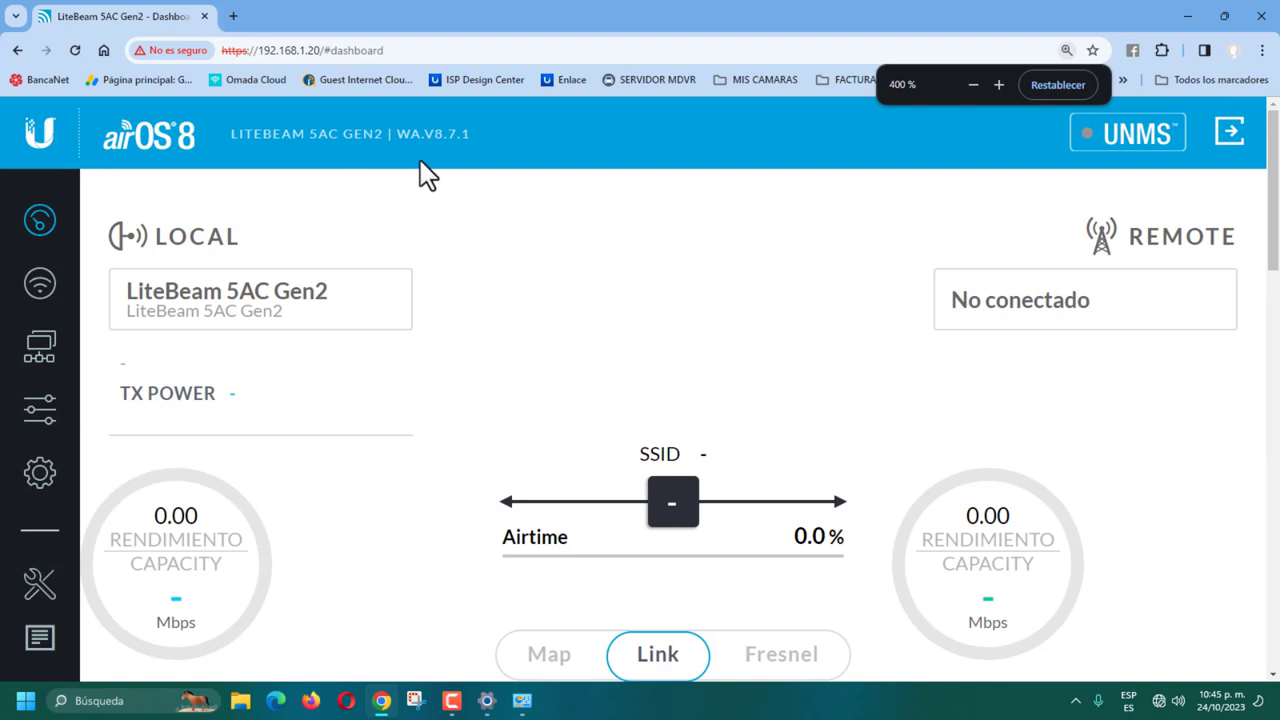
pyautogui.hotkey('ctrl', '+')
pyautogui.hotkey('ctrl', '+')
pyautogui.hotkey('ctrl', '+')
pyautogui.hotkey('ctrl', '+')
pyautogui.hotkey('ctrl', '-')
pyautogui.hotkey('ctrl', '-')
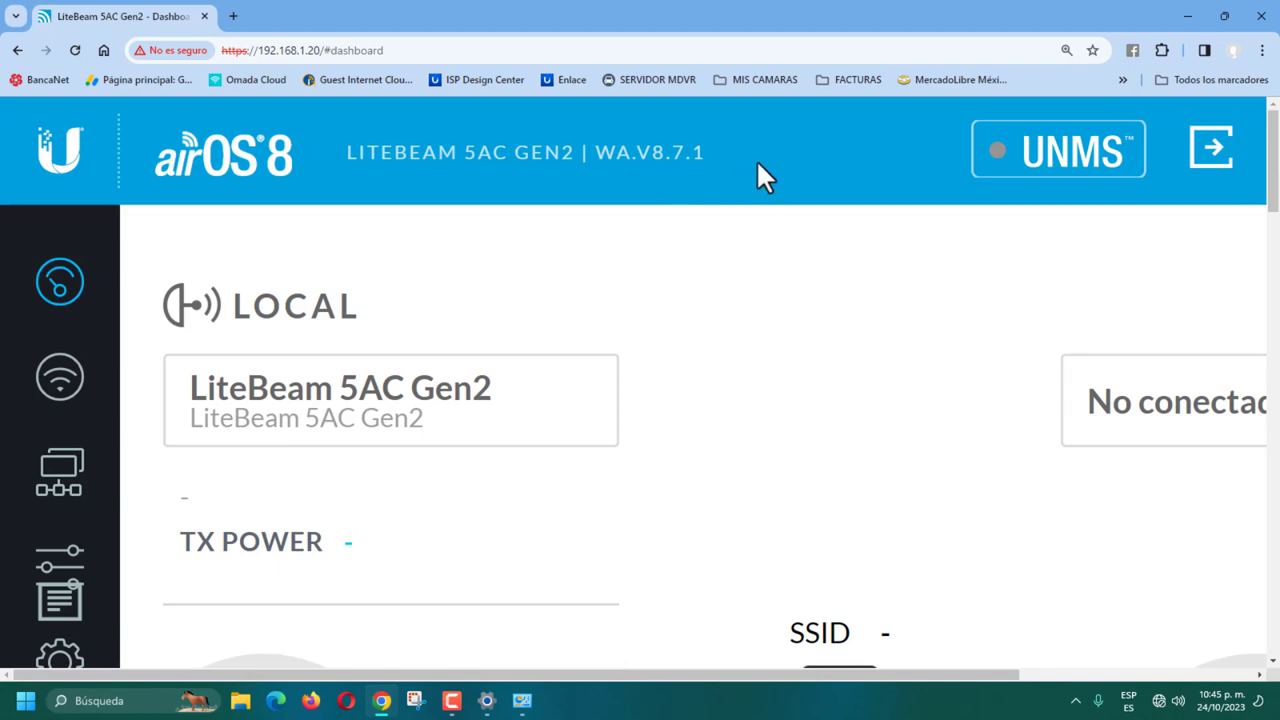
pyautogui.hotkey('ctrl', '-')
pyautogui.hotkey('ctrl', '-')
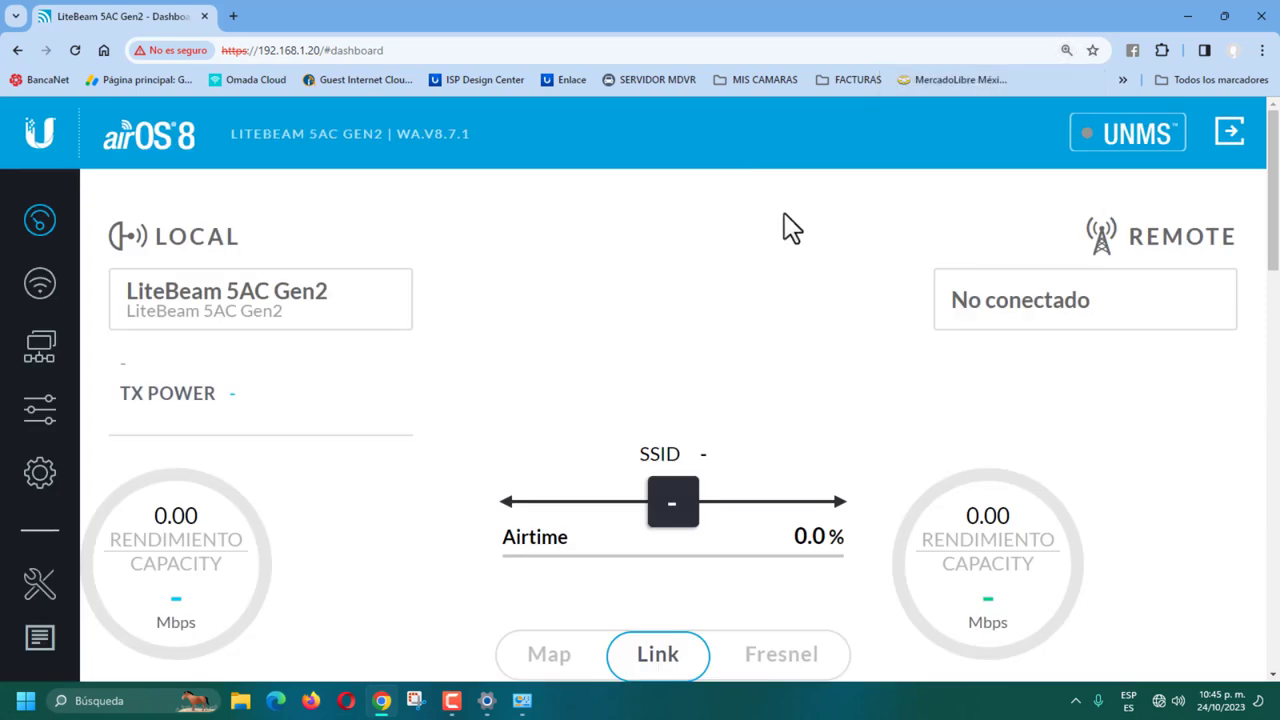
pyautogui.hotkey('ctrl', '-')
pyautogui.hotkey('ctrl', '-')
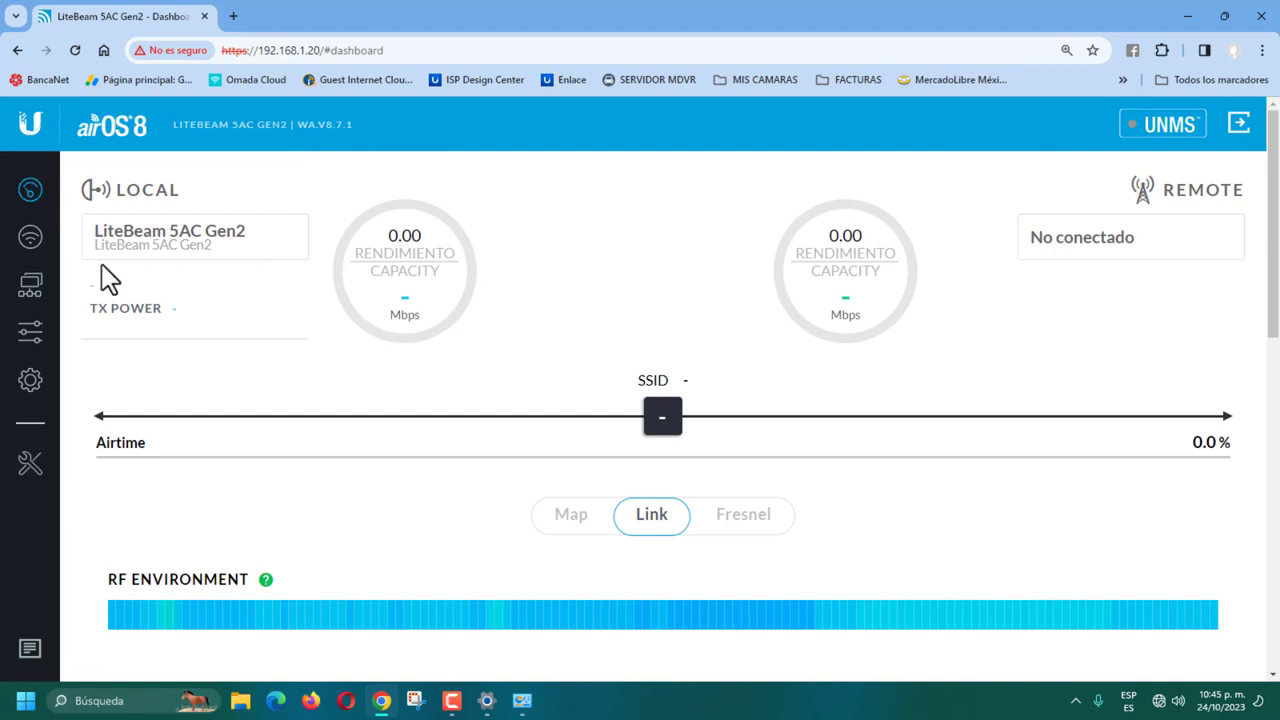
pyautogui.hotkey('ctrl', '-')
pyautogui.hotkey('ctrl', '-')
pyautogui.hotkey('ctrl', '-')
pyautogui.hotkey('ctrl', '-')
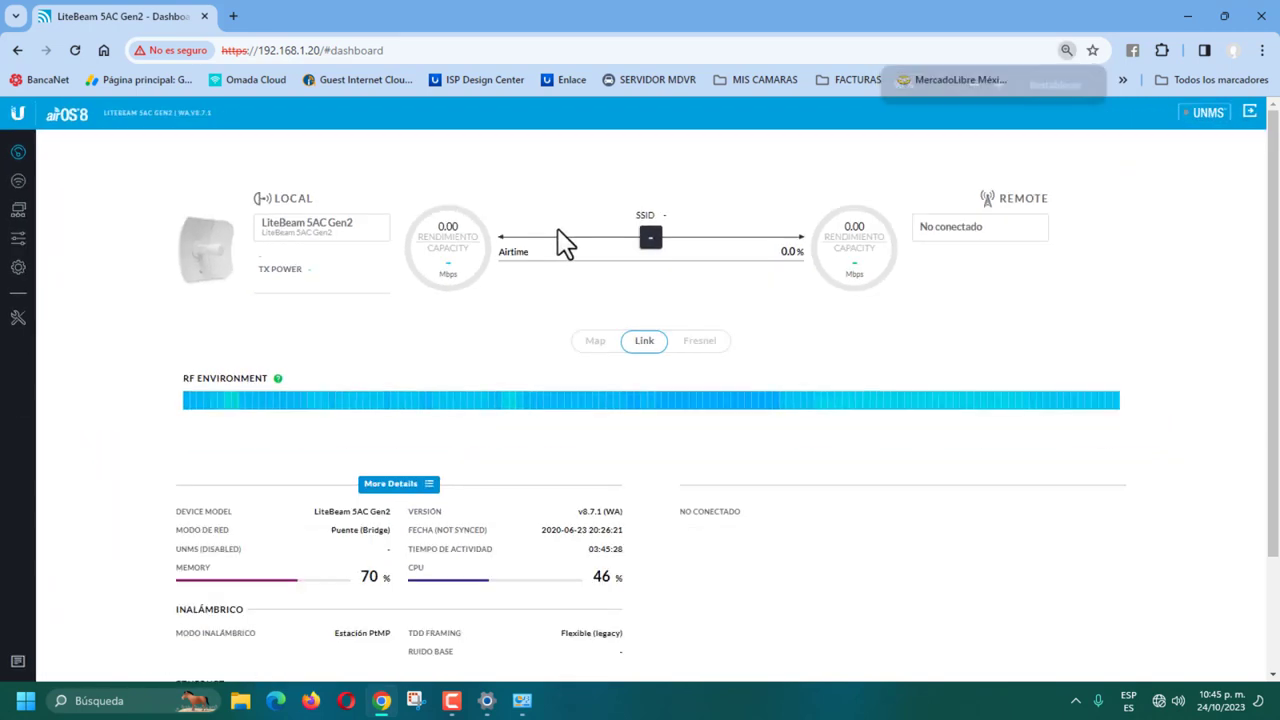
# - Review the antenna's wireless, network, system and tools sections, and return through the dashboard to examine the wireless settings
pyautogui.click(18, 182)
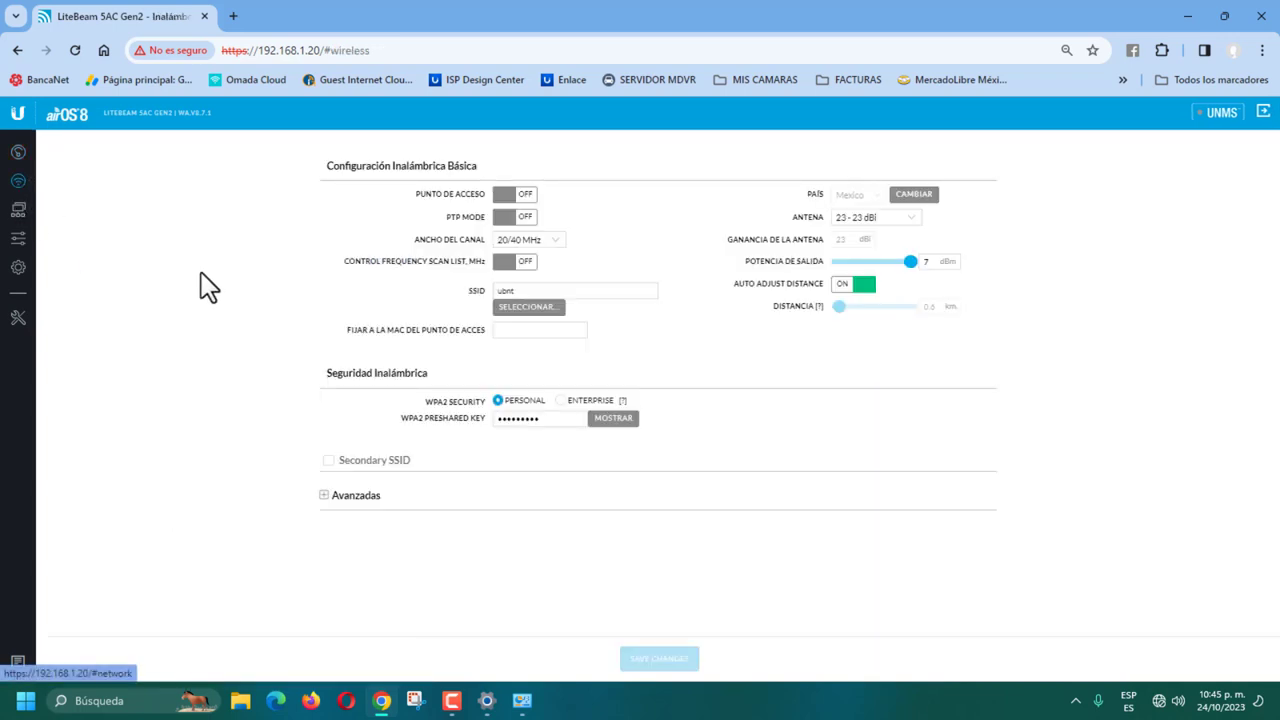
pyautogui.click(20, 212)
pyautogui.click(22, 245)
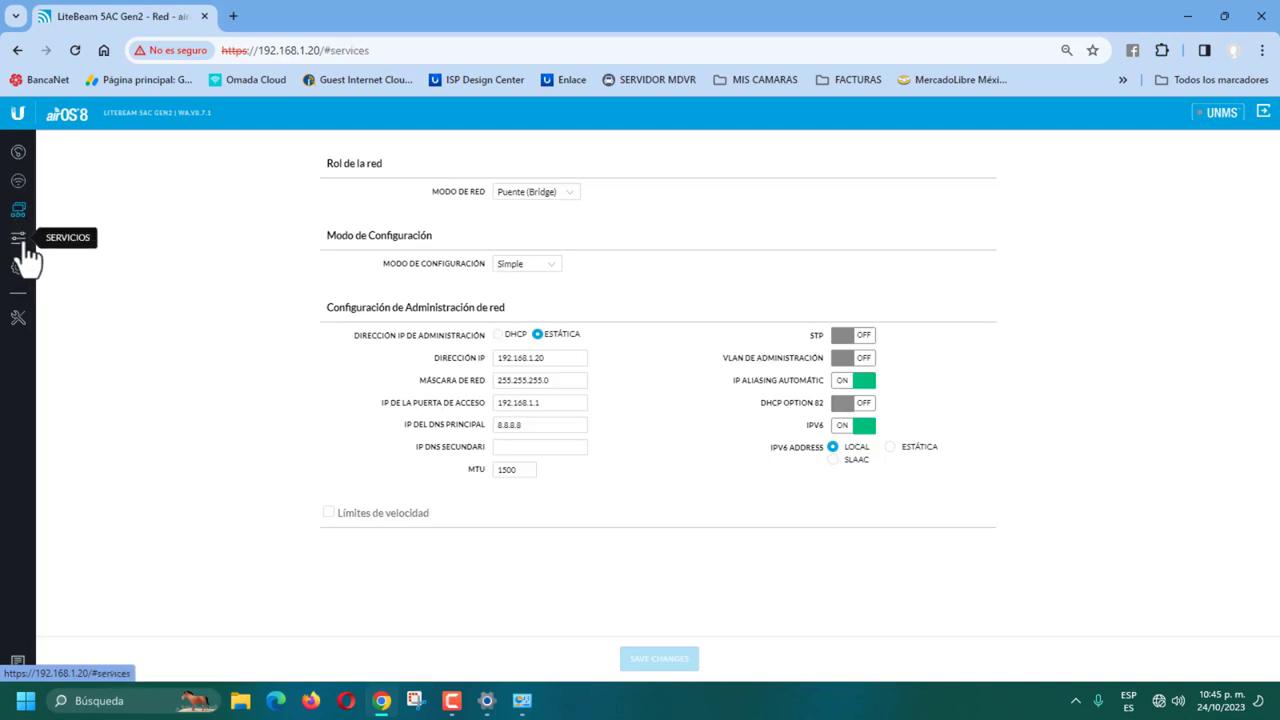
pyautogui.click(20, 272)
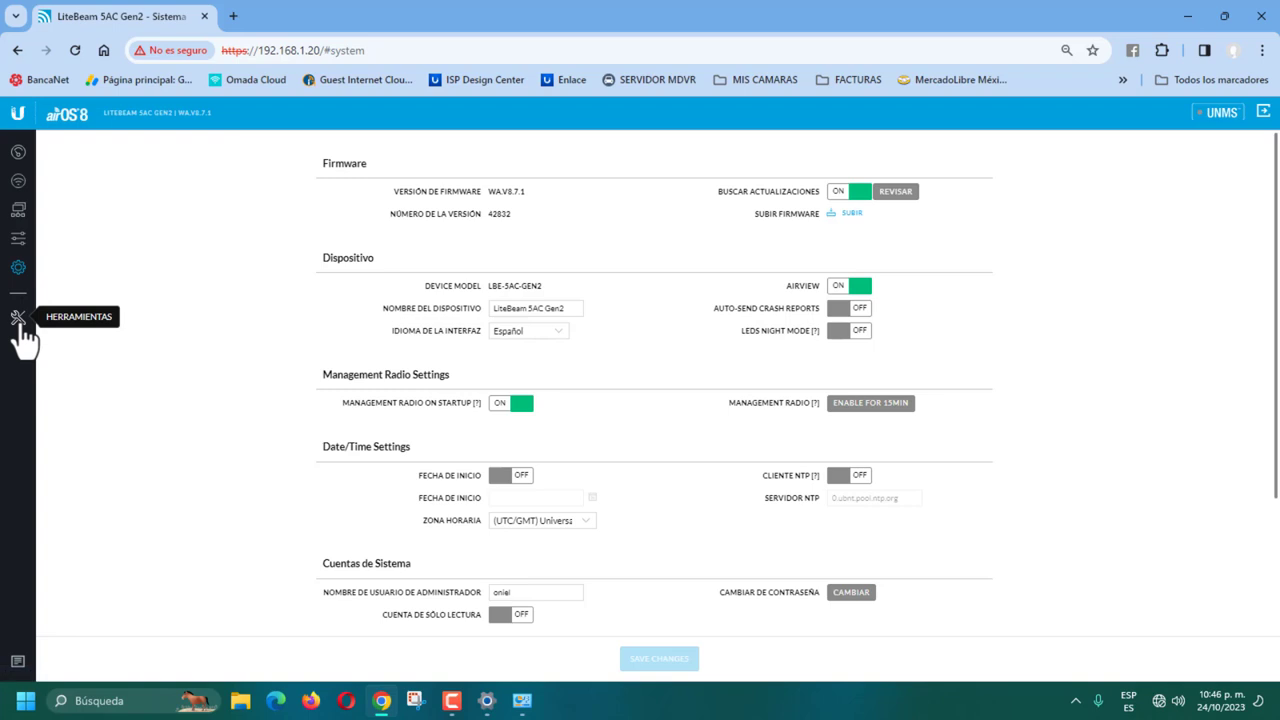
pyautogui.click(20, 323)
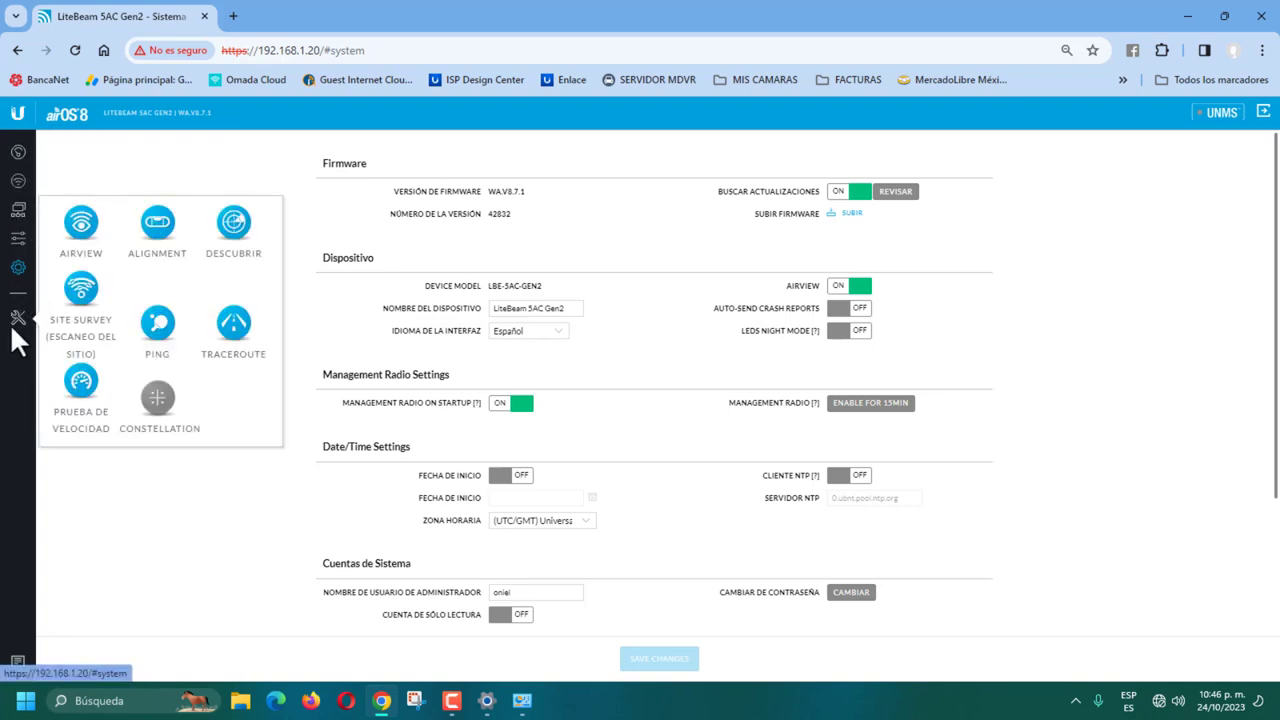
pyautogui.click(20, 158)
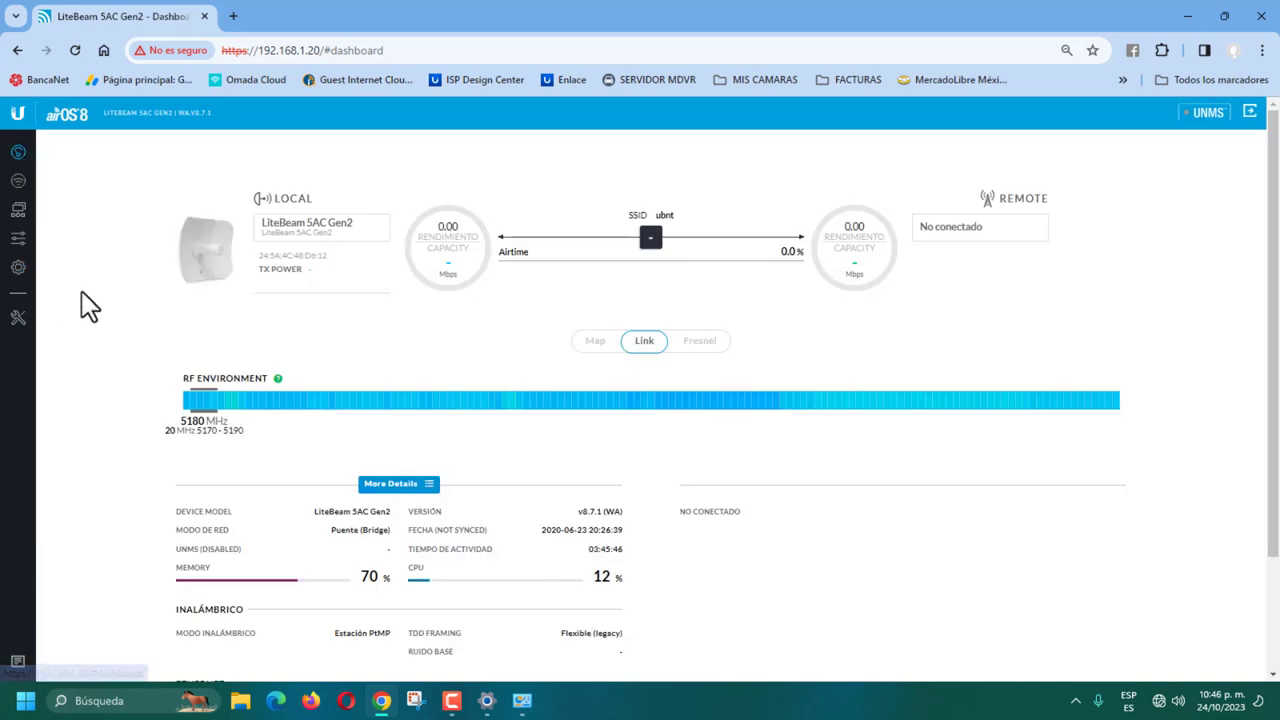
pyautogui.click(18, 188)
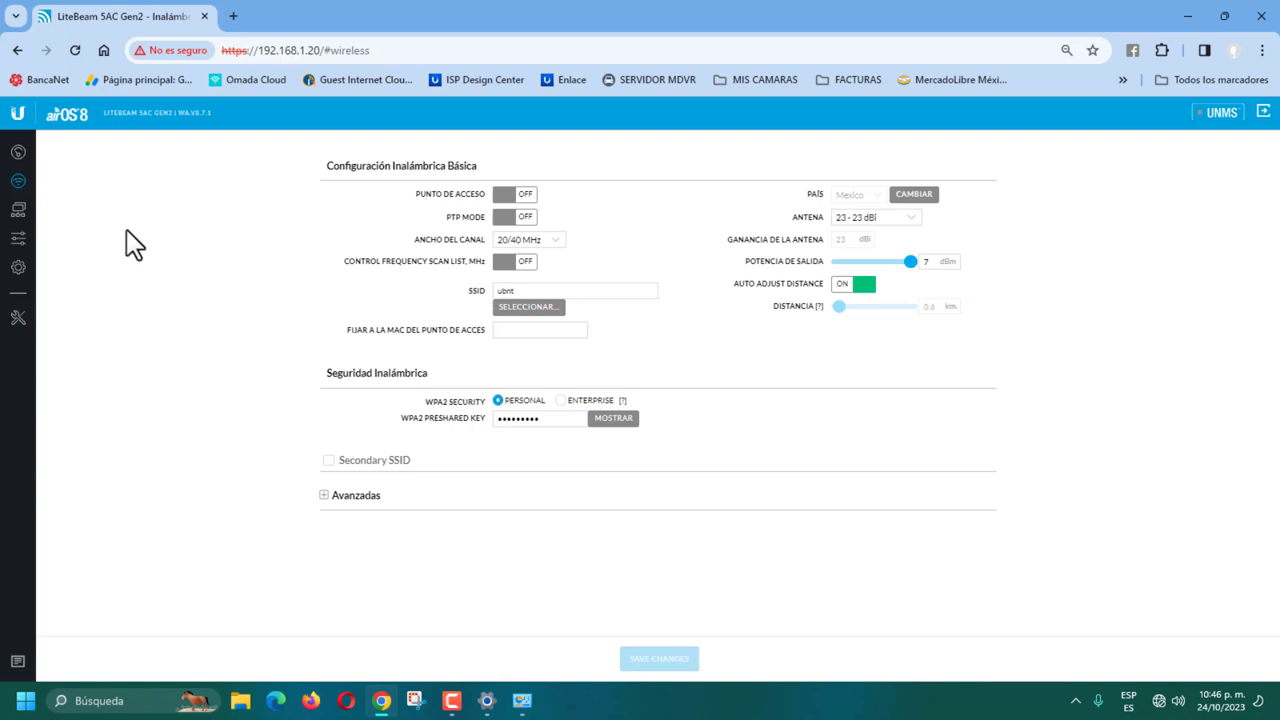
pyautogui.hotkey('ctrl', '+')
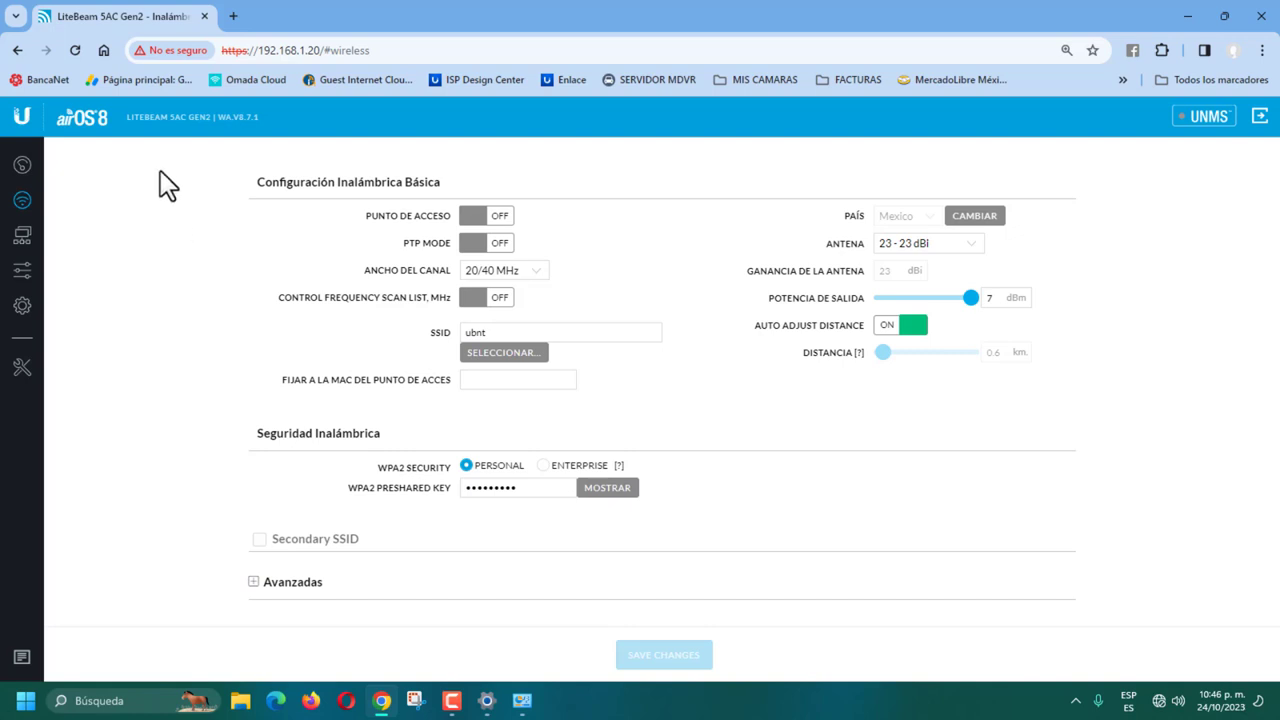
# - Upload the firmware file WA.v8.5.11.39842.190109.1449 from the Escritorio folder and update the antenna with it
pyautogui.click(23, 308)
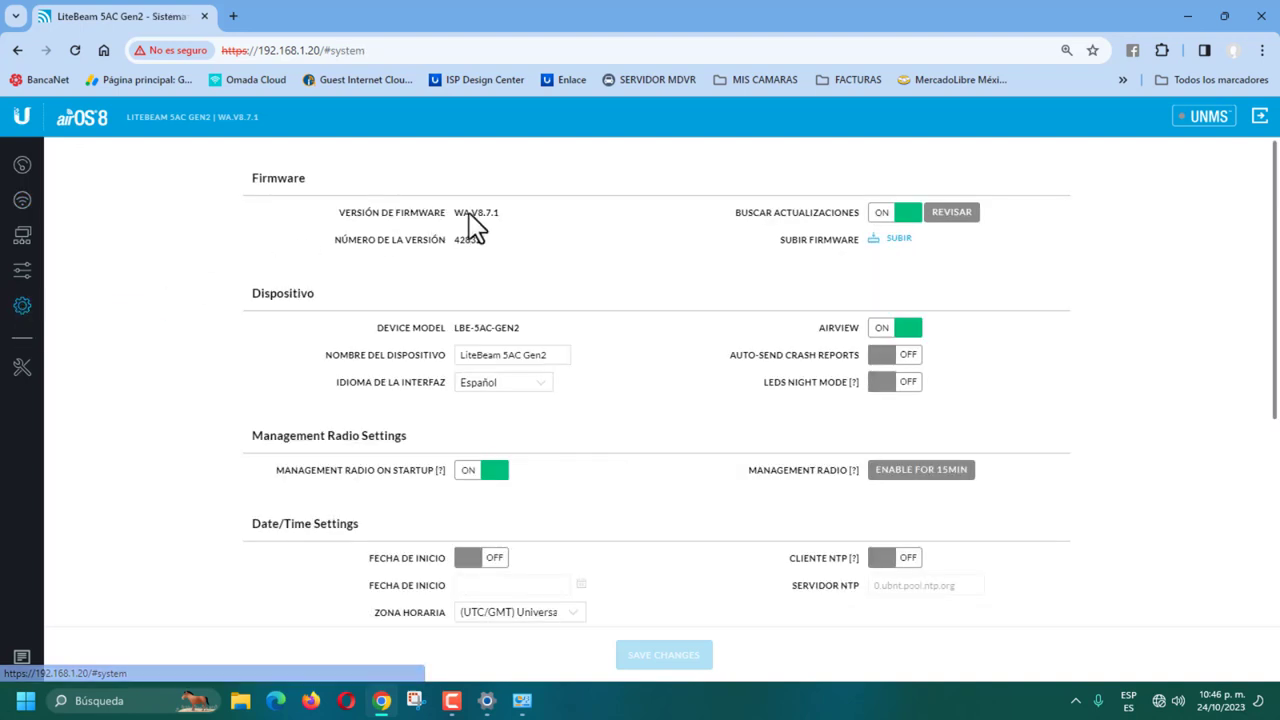
pyautogui.click(895, 240)
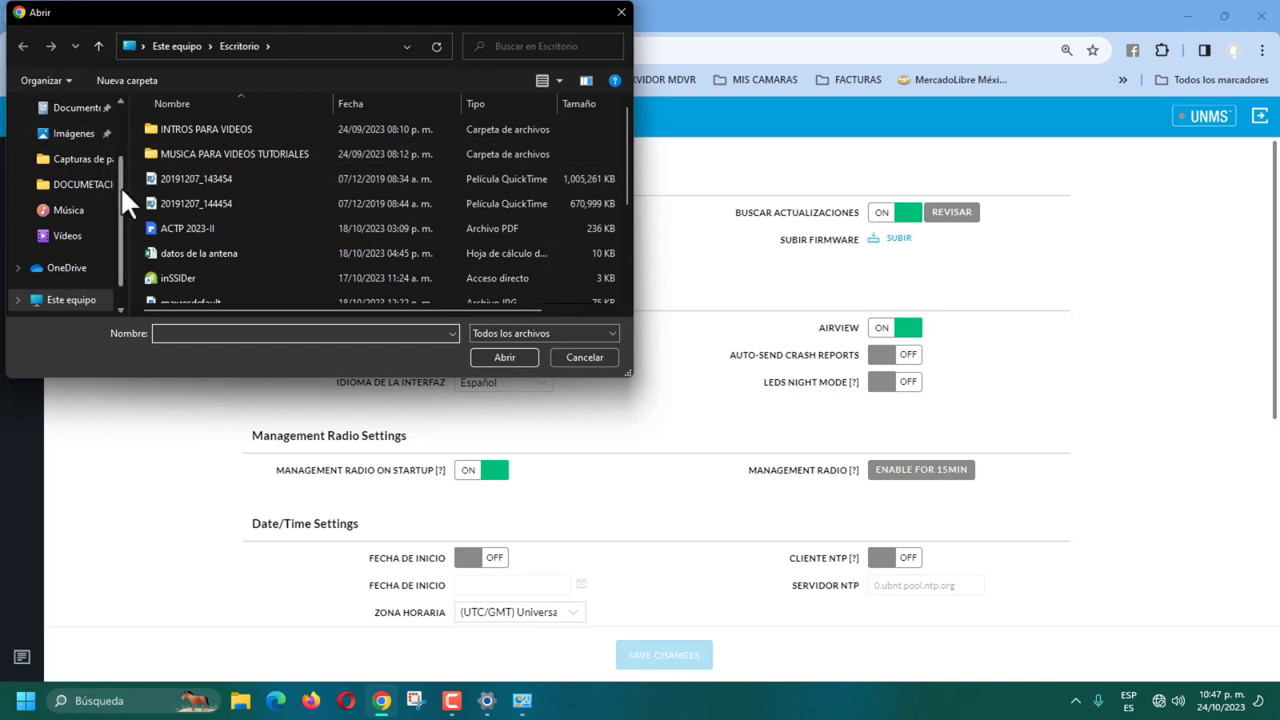
pyautogui.scroll(2, 120, 185)
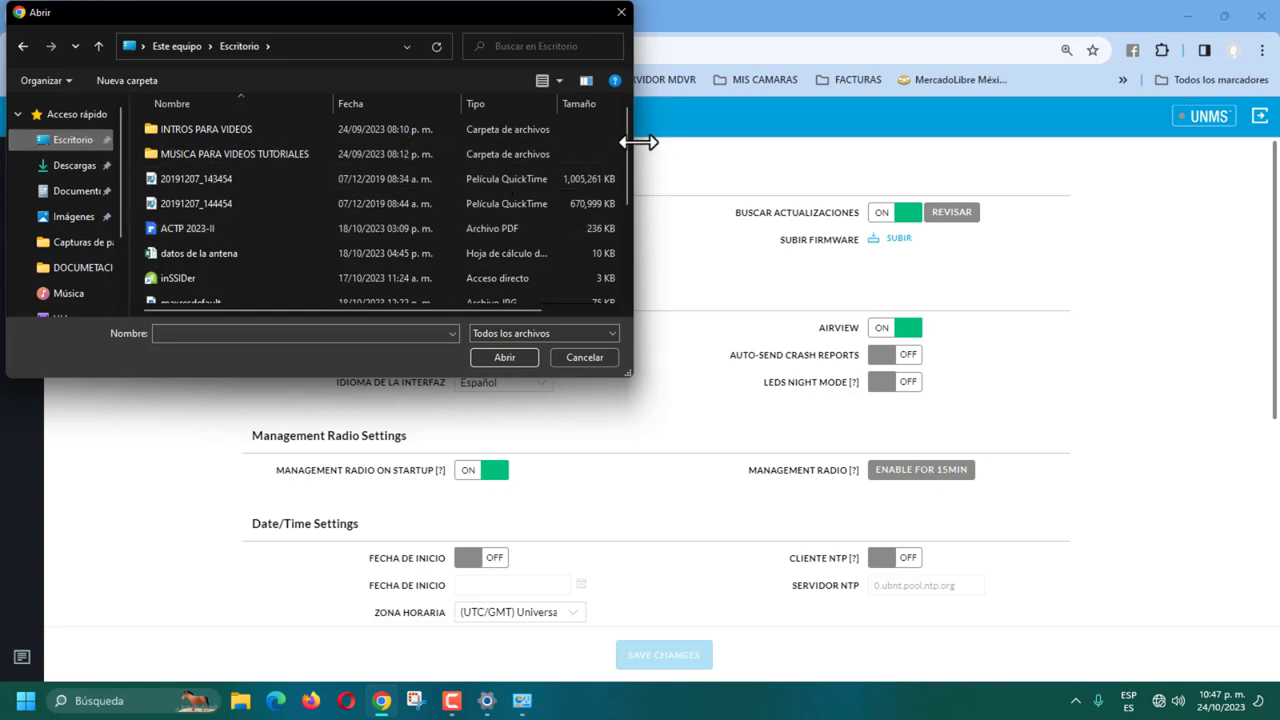
pyautogui.moveTo(622, 149); pyautogui.dragTo(618, 259)
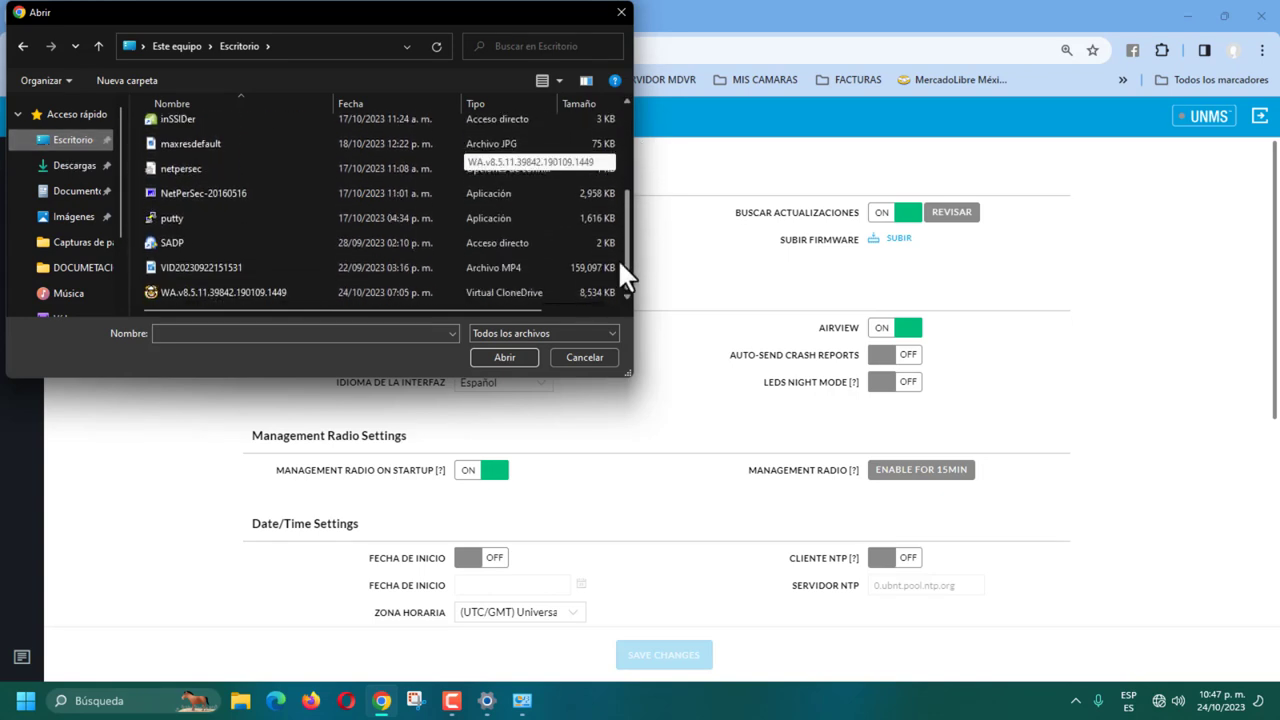
pyautogui.click(176, 293)
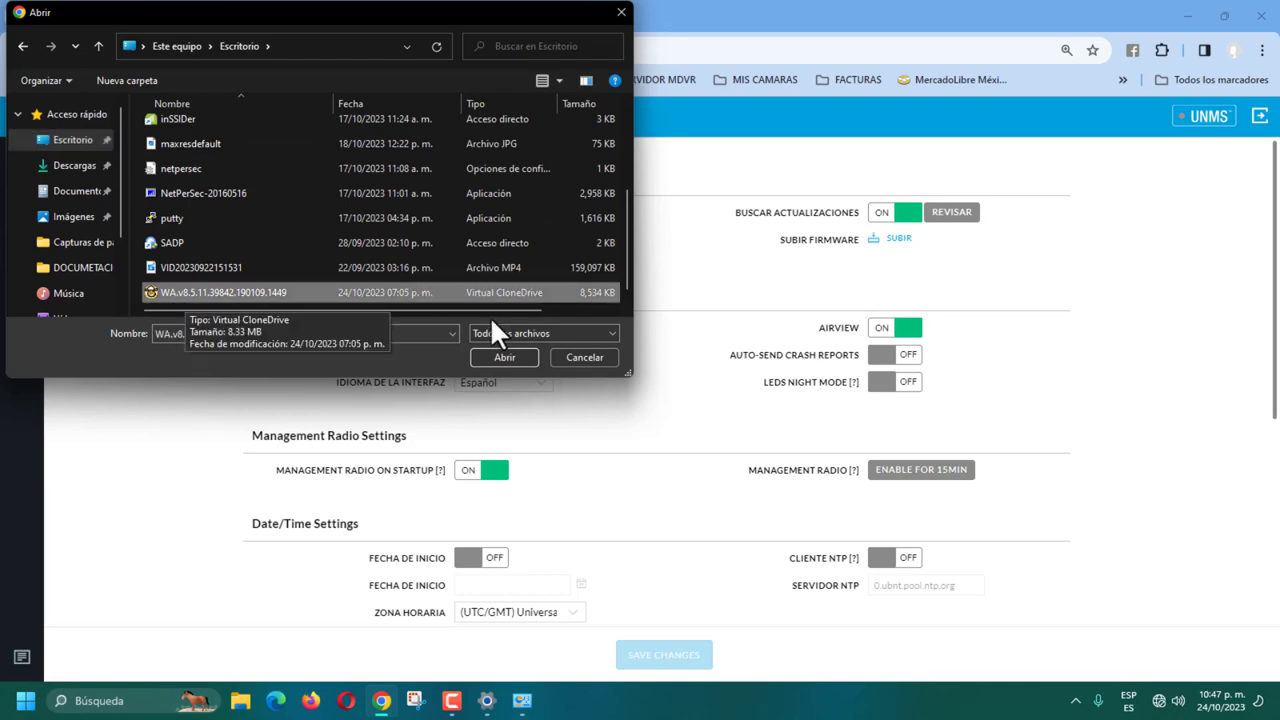
pyautogui.click(497, 356)
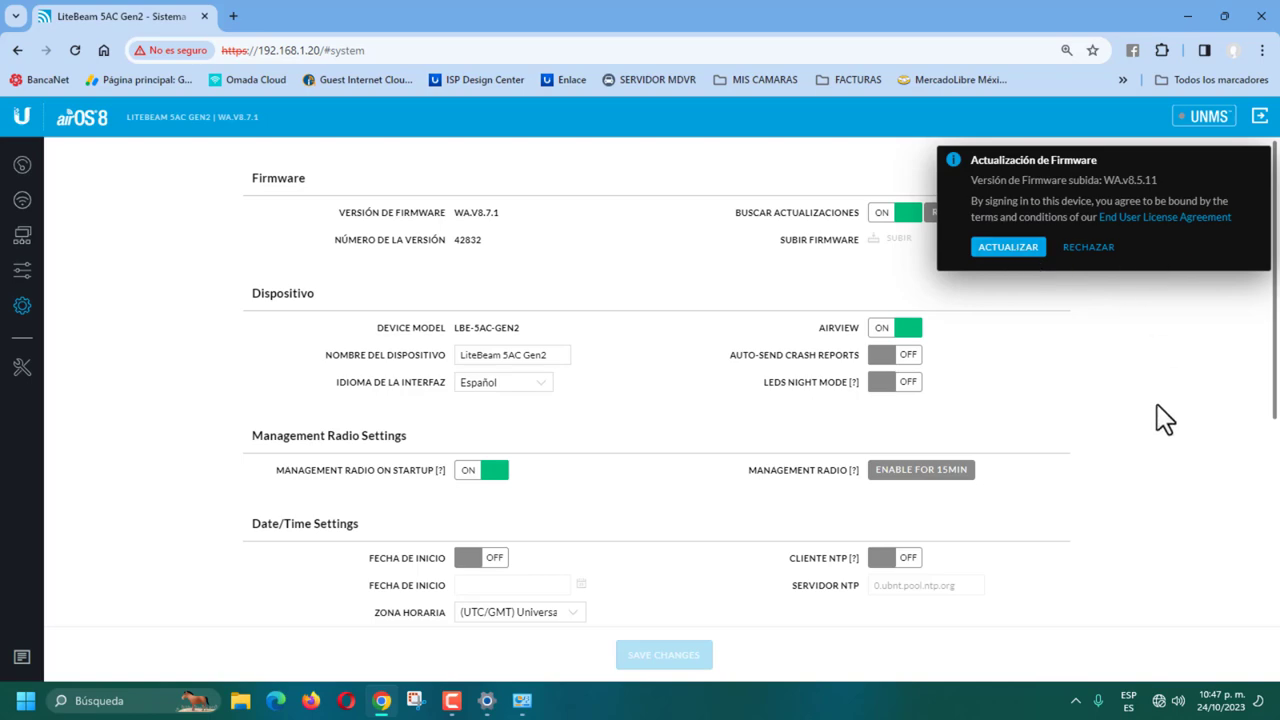
pyautogui.click(1010, 250)
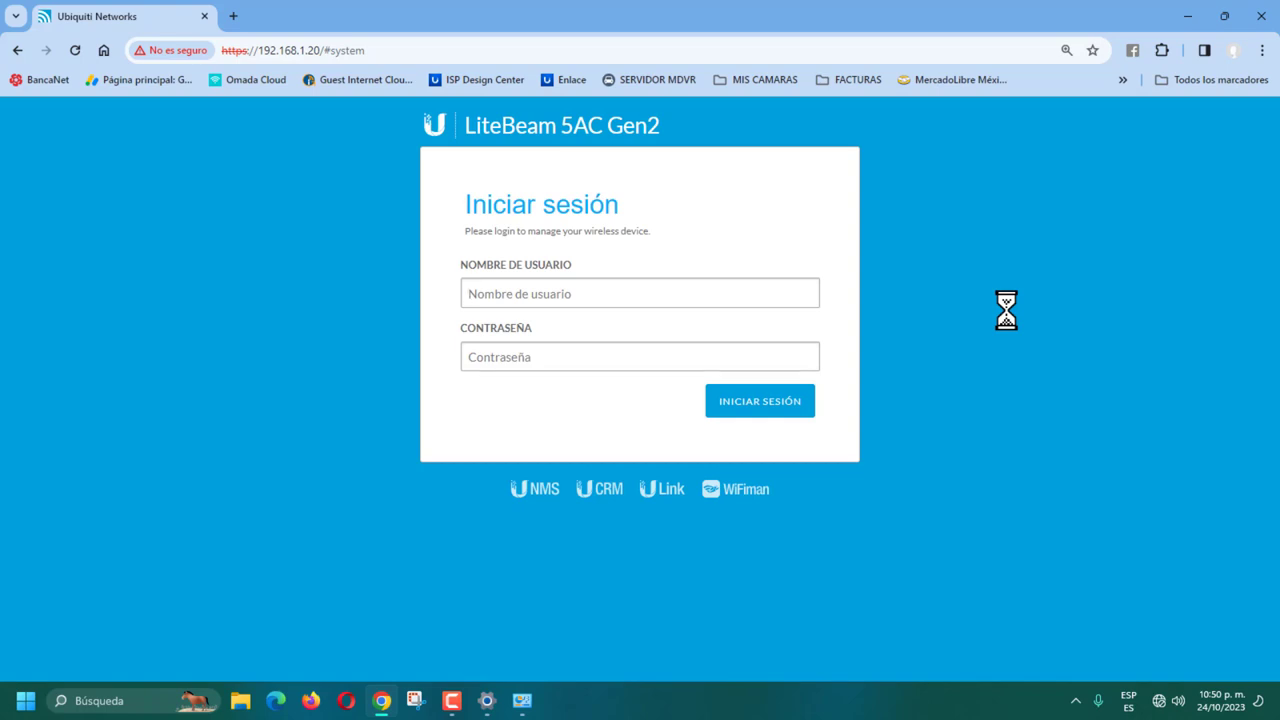
# - Enter the administrator username in lowercase on the antenna's login form
pyautogui.click(529, 293)
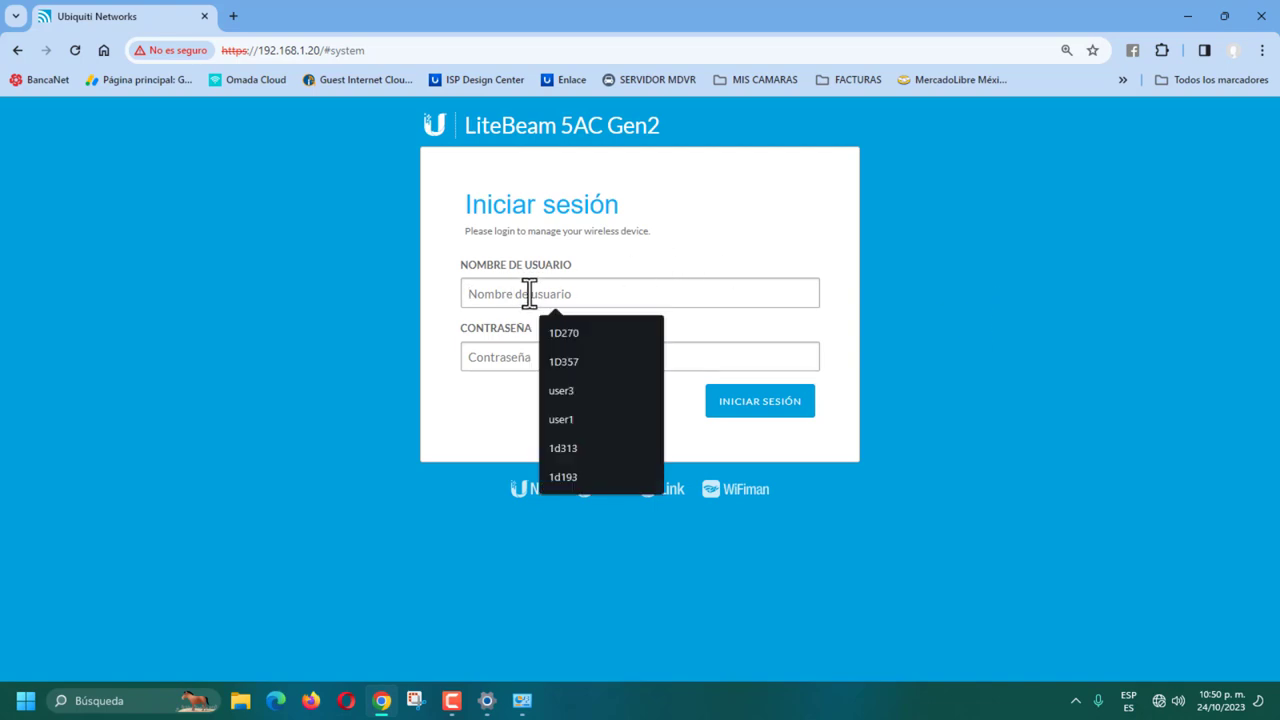
pyautogui.write('ONIEL')
pyautogui.press('BackSpace')
pyautogui.press('BackSpace')
pyautogui.press('BackSpace')
pyautogui.press('BackSpace')
pyautogui.press('BackSpace')
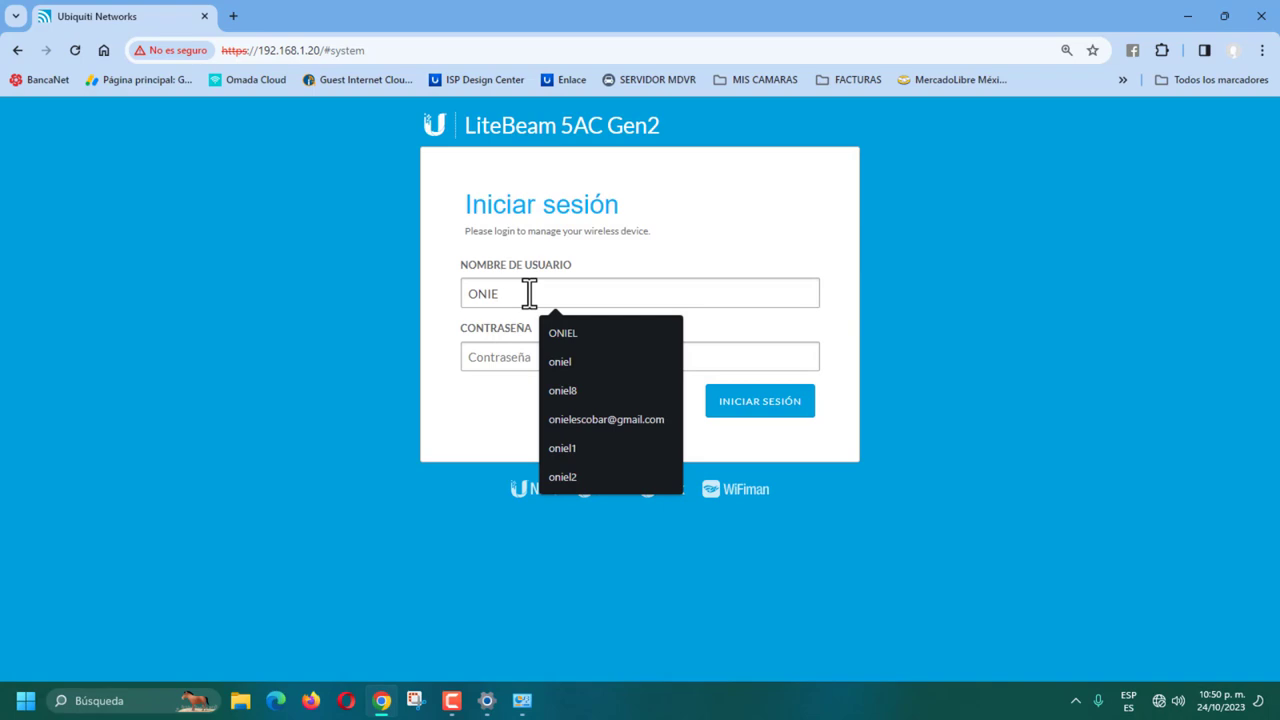
pyautogui.write('oniel')
# - Try to log in to the antenna with the account password
pyautogui.click(514, 356)
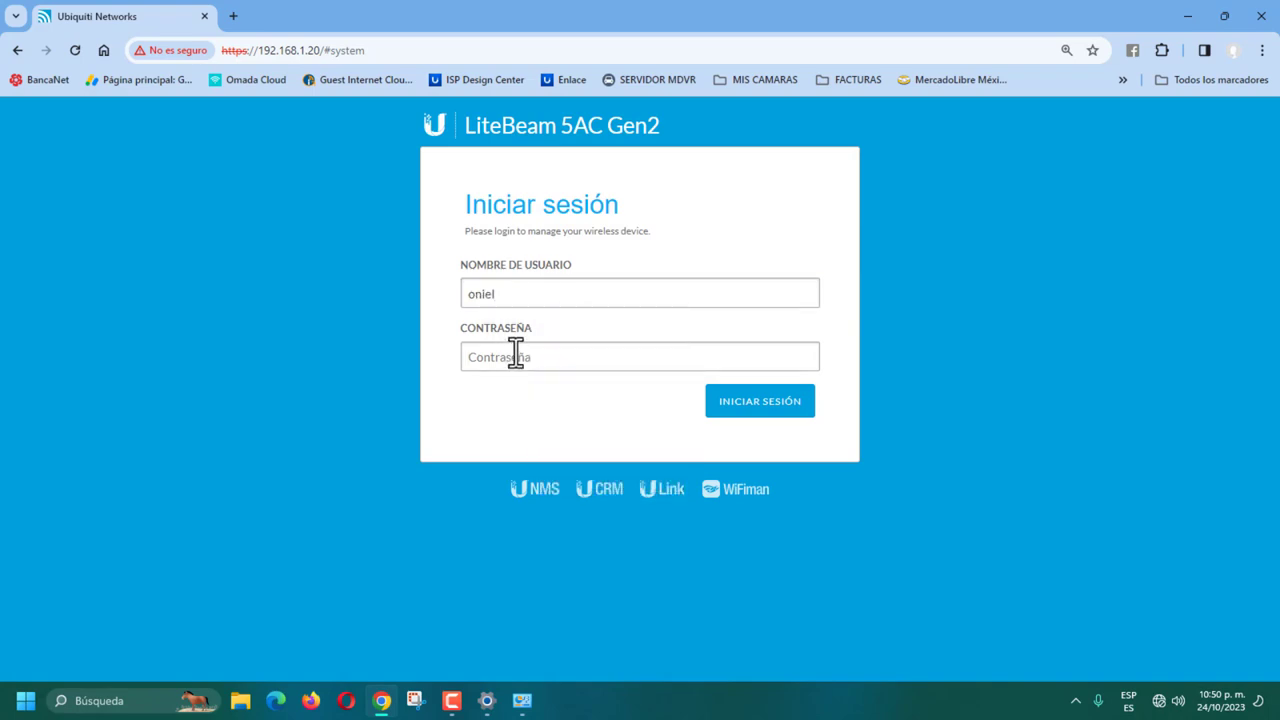
pyautogui.write('********')
pyautogui.press('Return')
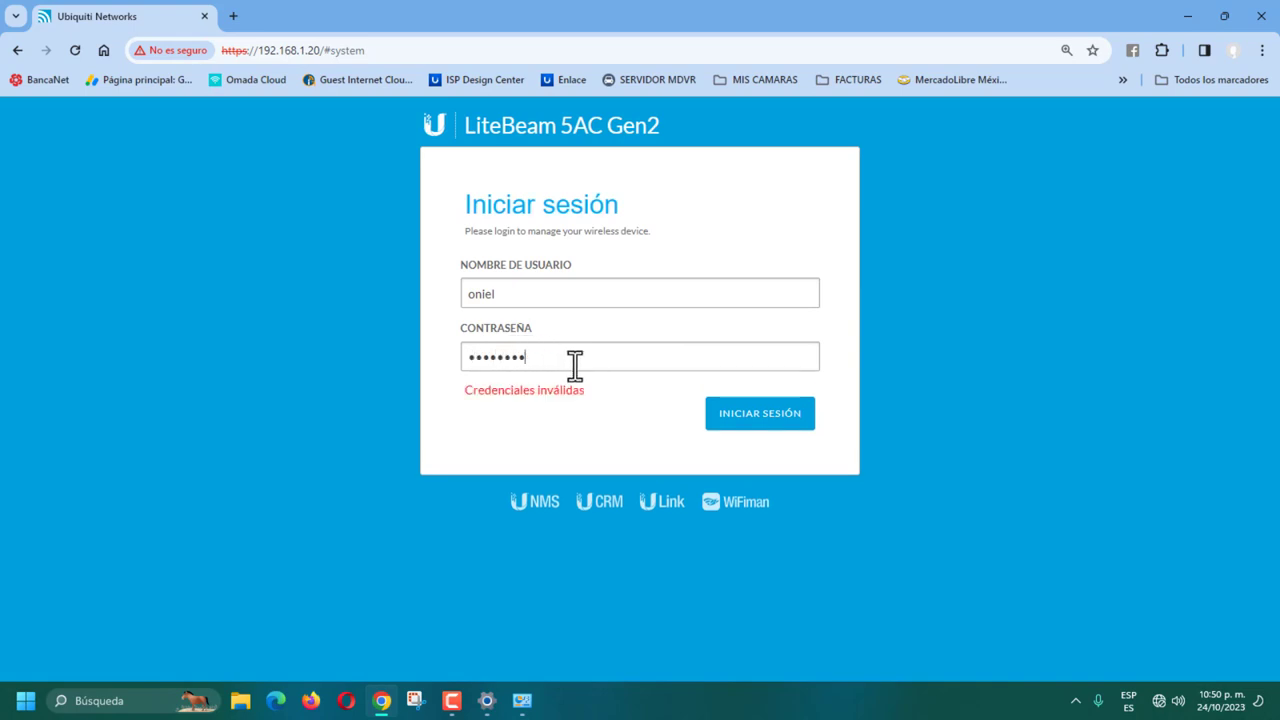
# - Replace the entered account password with the correct one and log in to the antenna
pyautogui.moveTo(575, 366); pyautogui.dragTo(459, 364)
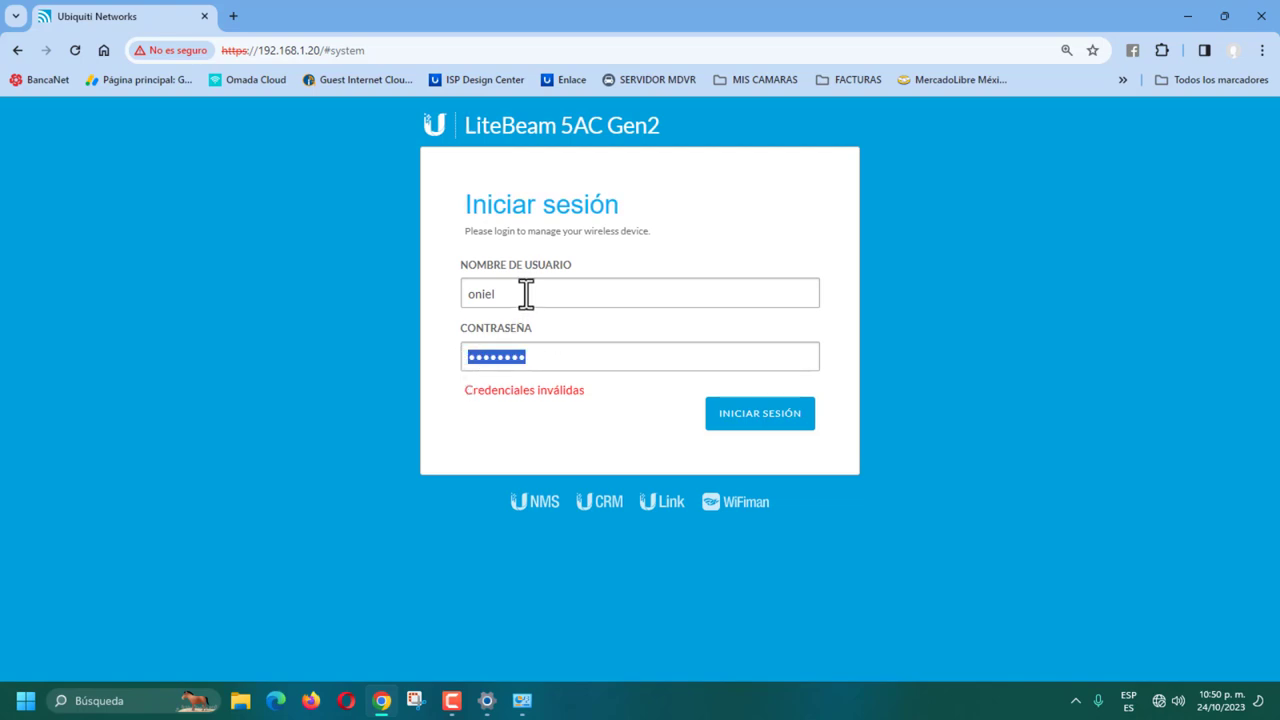
pyautogui.write('•••••••••')
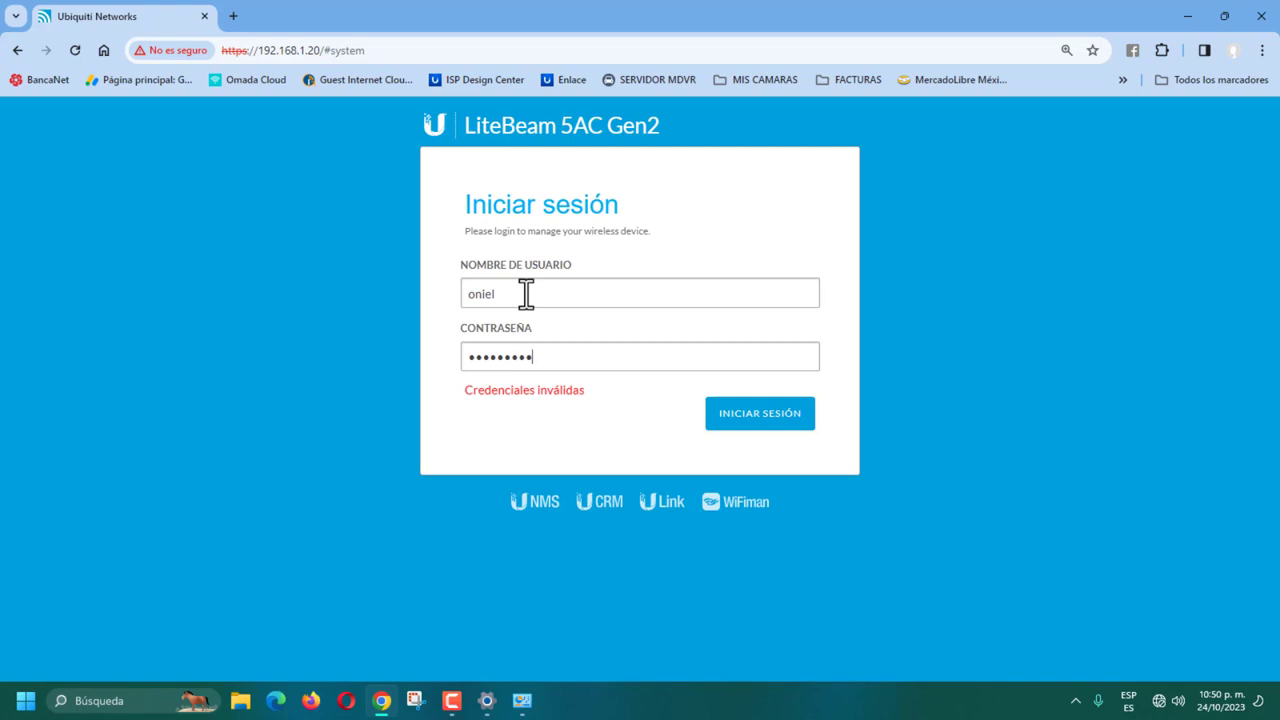
pyautogui.press('Return')
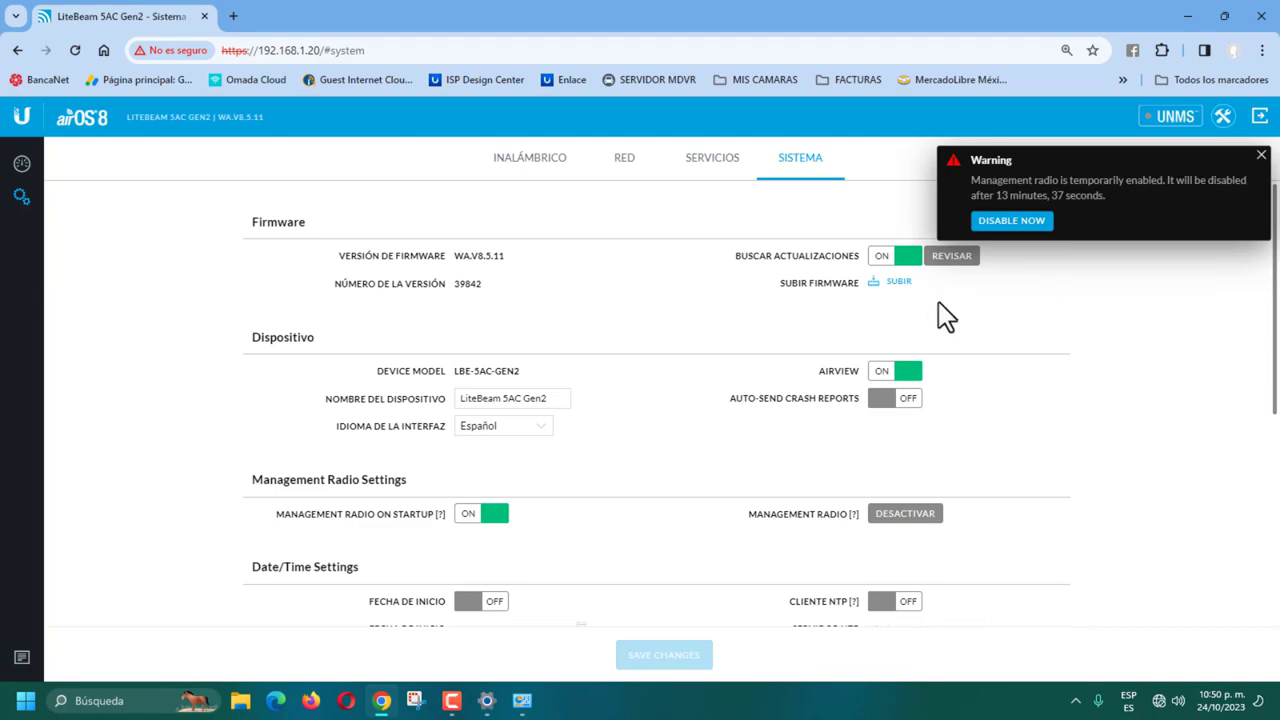
# - Dismiss the management radio warning and enlarge the system settings page to check the installed firmware version
pyautogui.click(1261, 155)
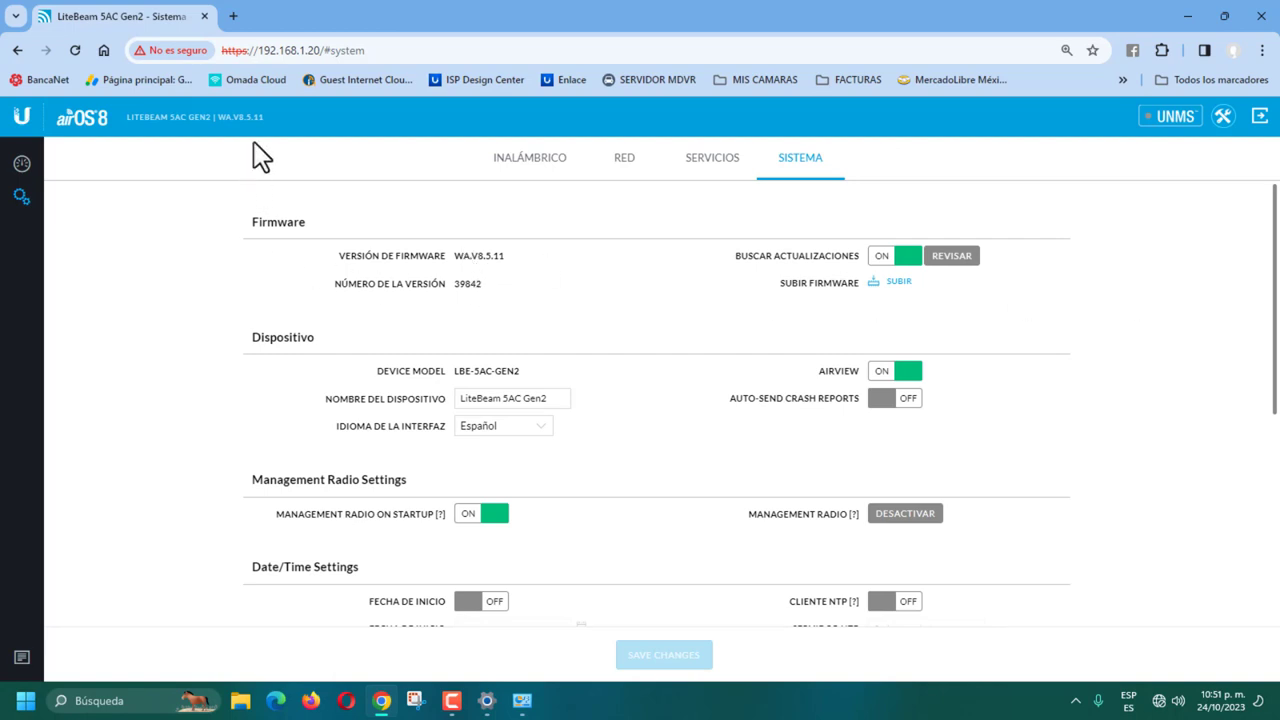
pyautogui.hotkey('ctrl', '+')
pyautogui.hotkey('ctrl', '+')
pyautogui.hotkey('ctrl', '+')
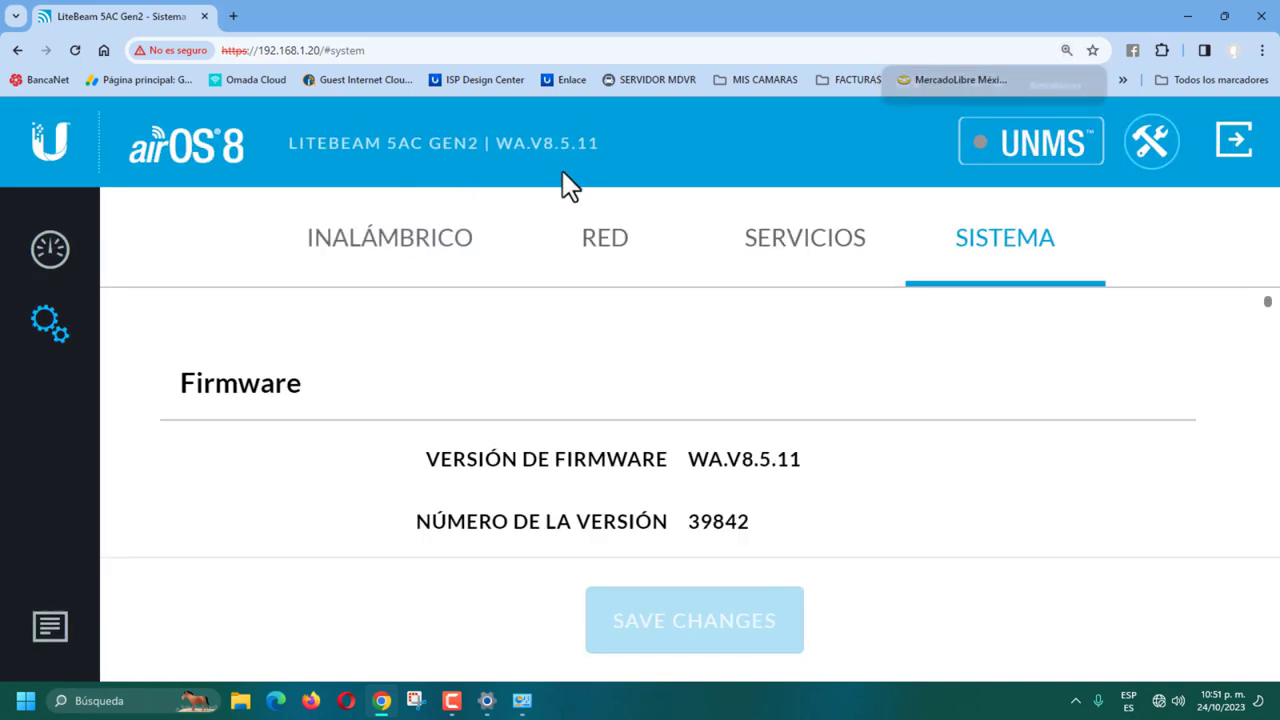
# - Check the firmware version shown for the antenna and view its status on the main dashboard
pyautogui.hotkey('ctrl', '+')
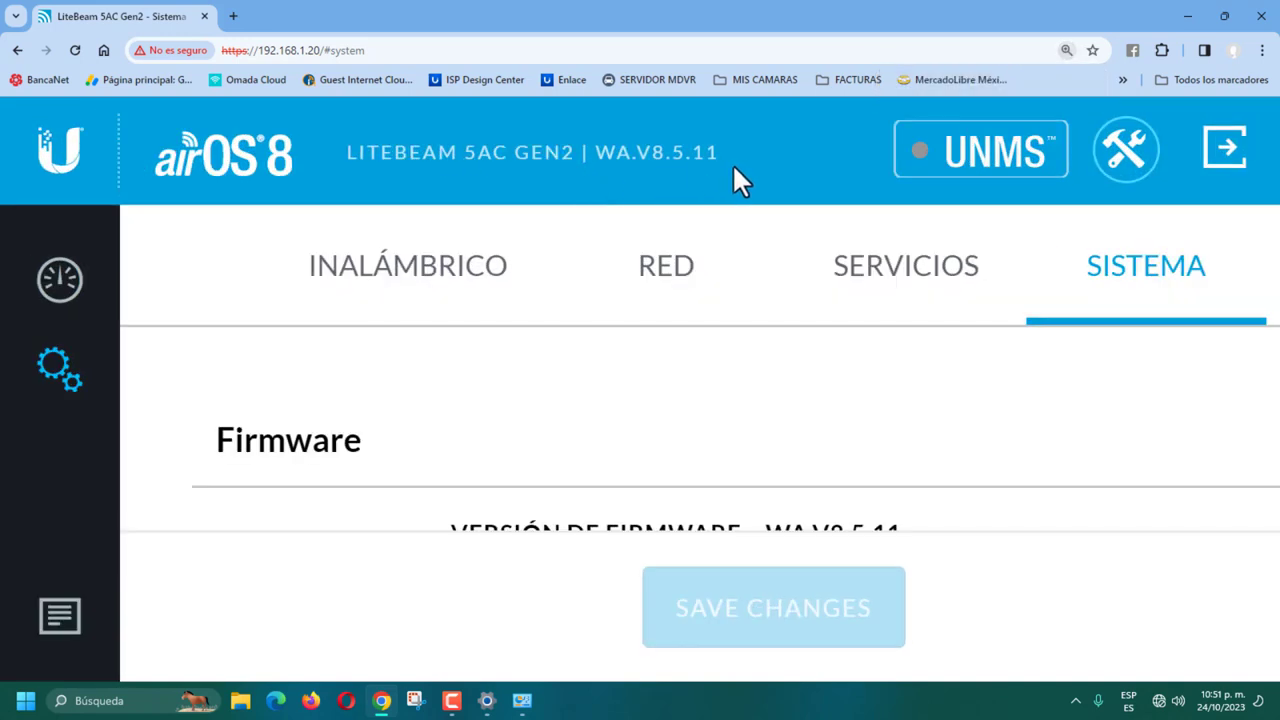
pyautogui.hotkey('ctrl', '-')
pyautogui.hotkey('ctrl', '-')
pyautogui.hotkey('ctrl', '-')
pyautogui.hotkey('ctrl', '-')
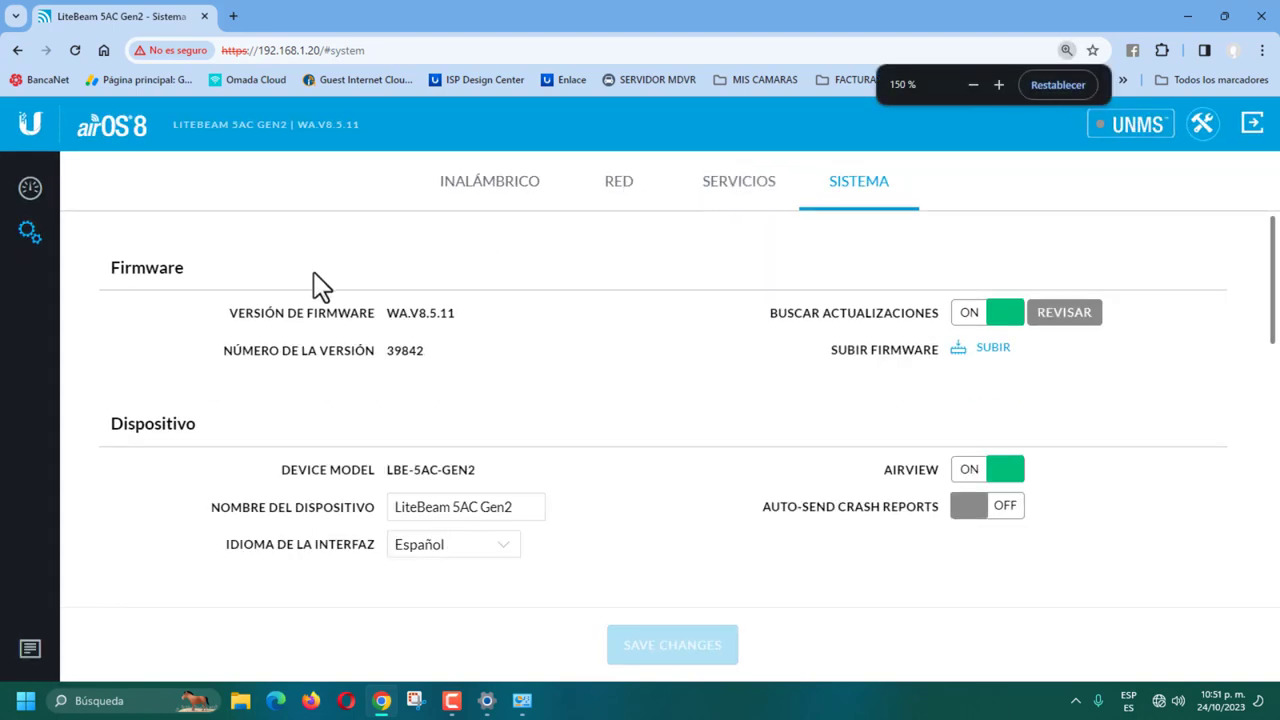
pyautogui.click(31, 193)
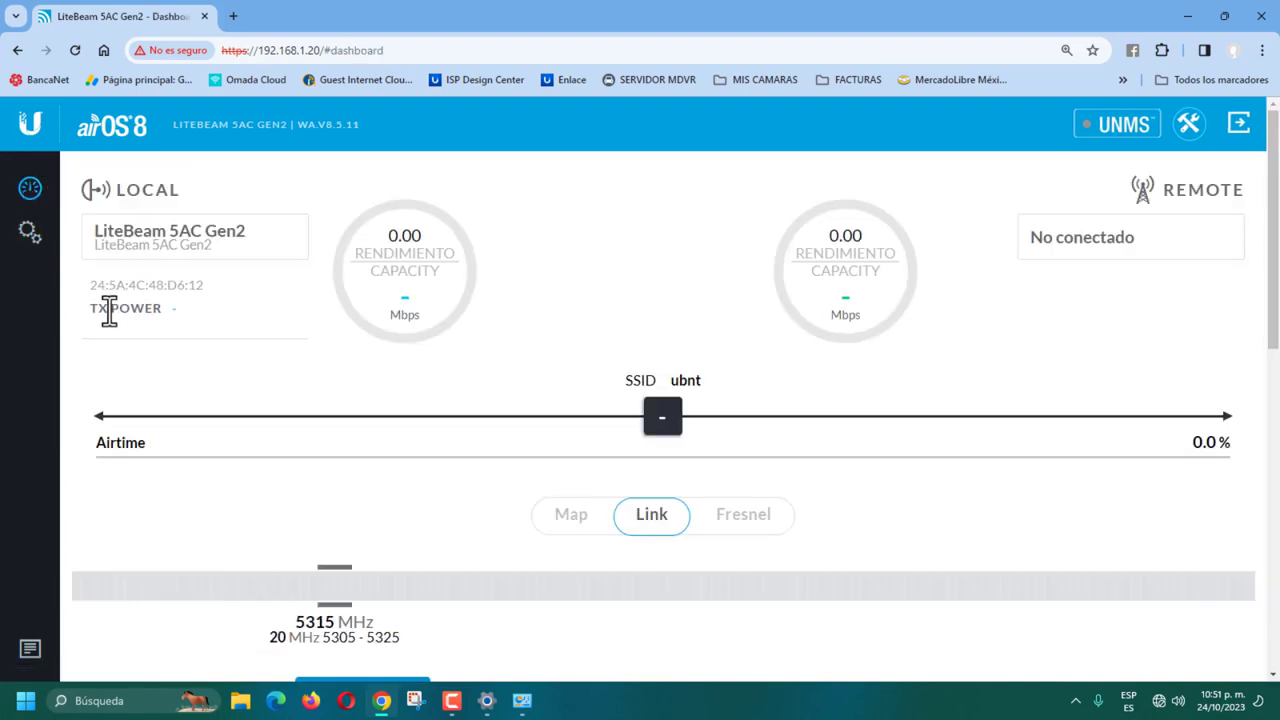
pyautogui.hotkey('ctrl', '-')
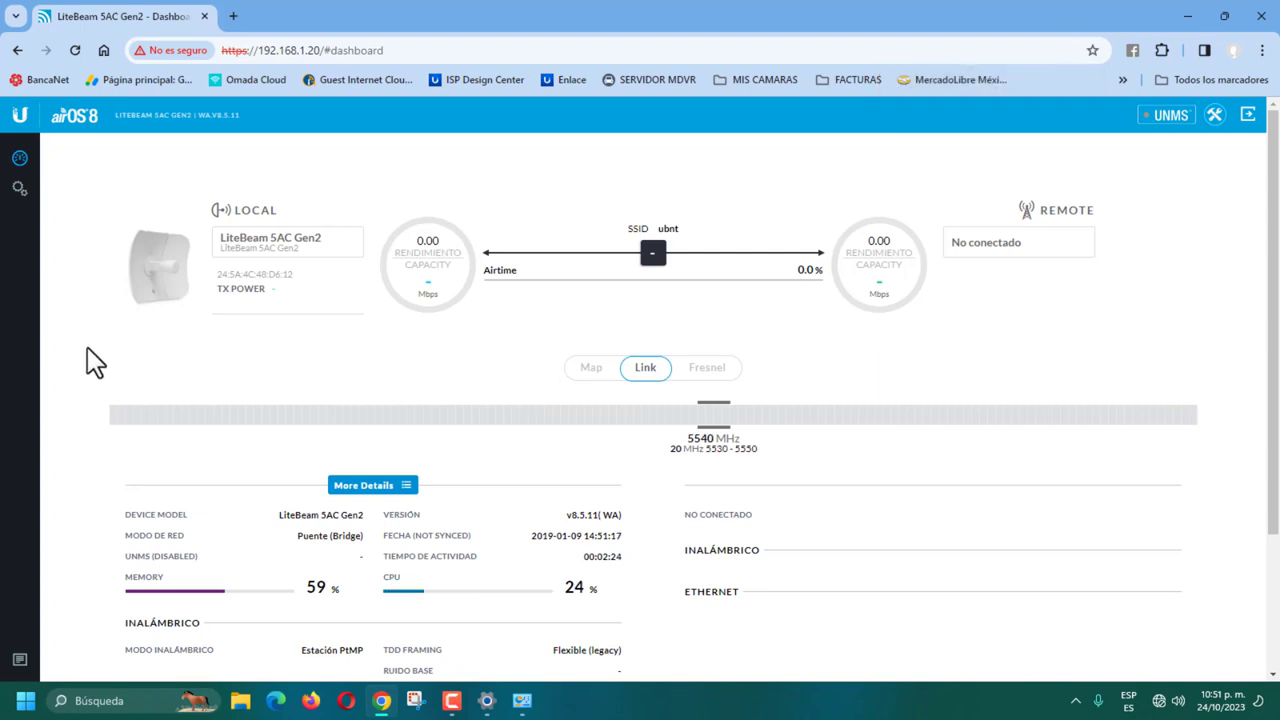
# - Review the antenna's wireless, network and services settings one after another
pyautogui.click(18, 190)
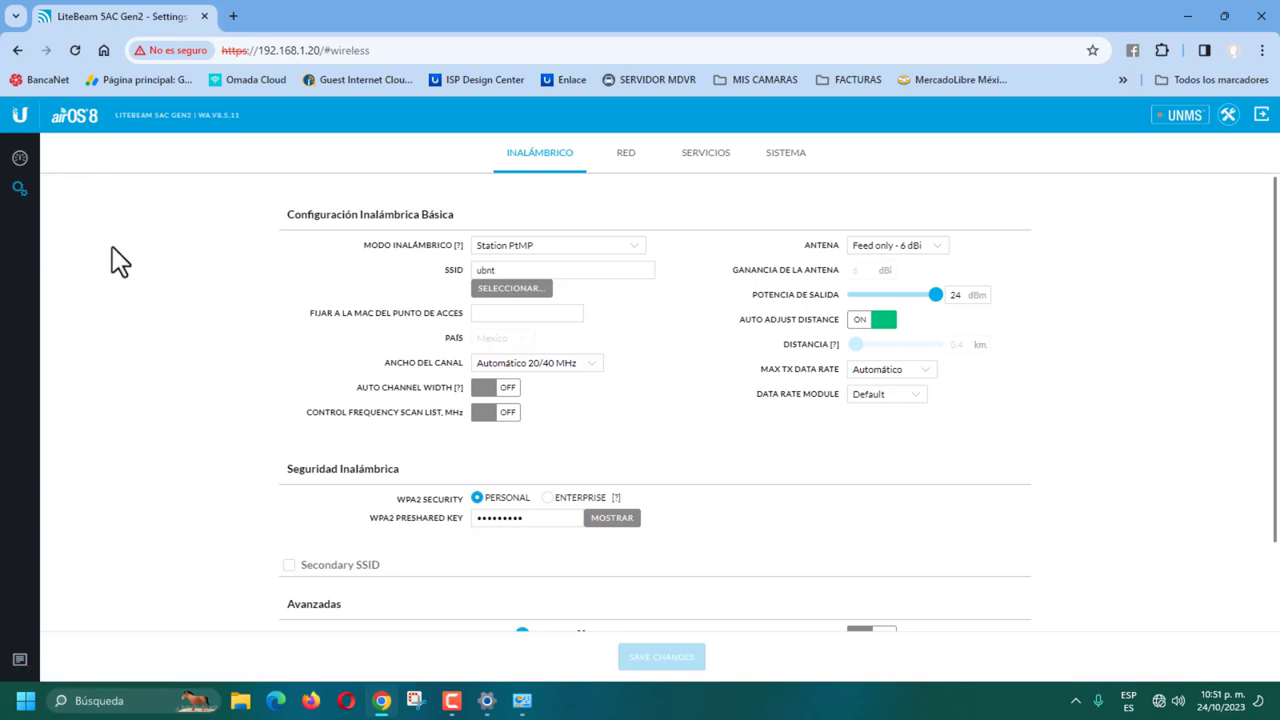
pyautogui.hotkey('ctrl', '+')
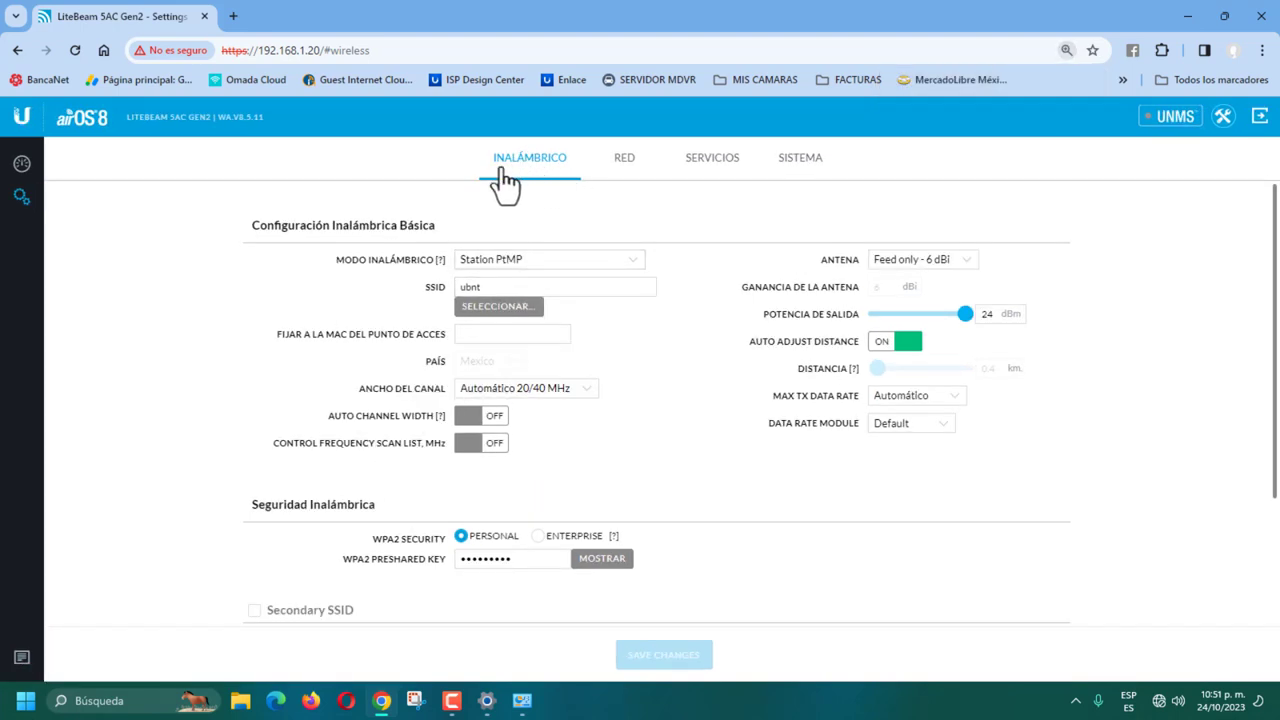
pyautogui.click(625, 175)
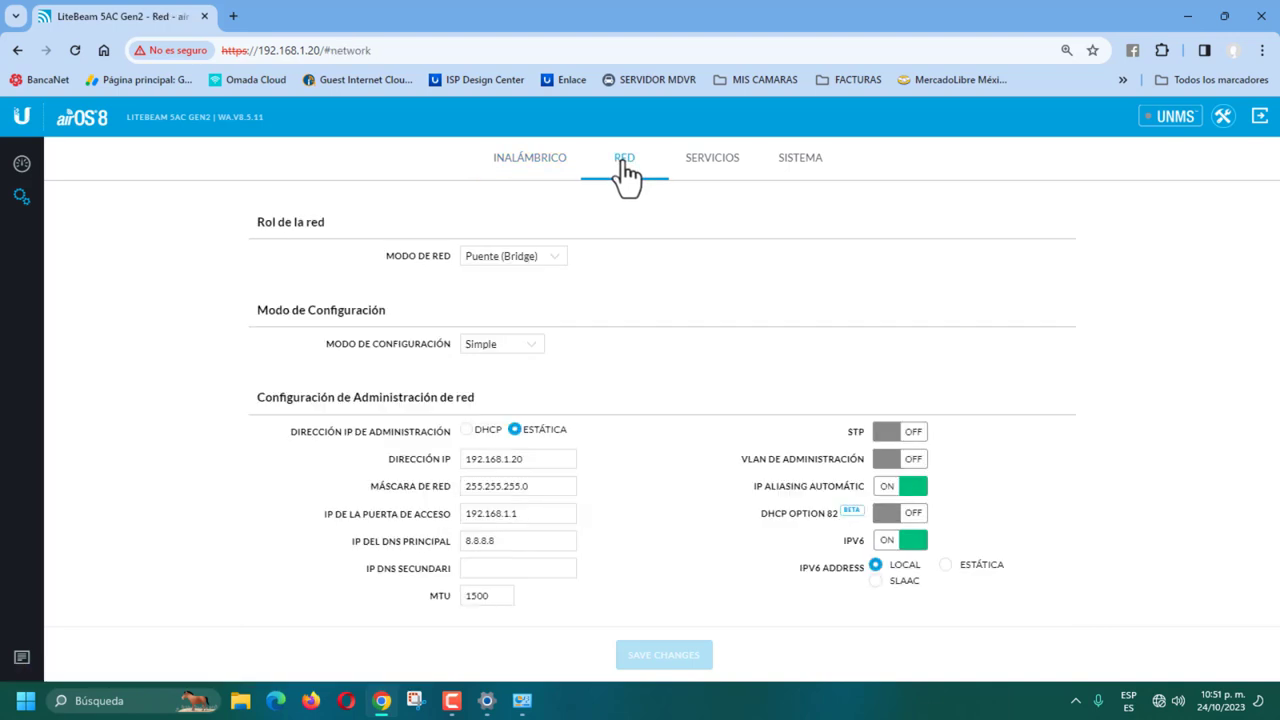
pyautogui.click(726, 178)
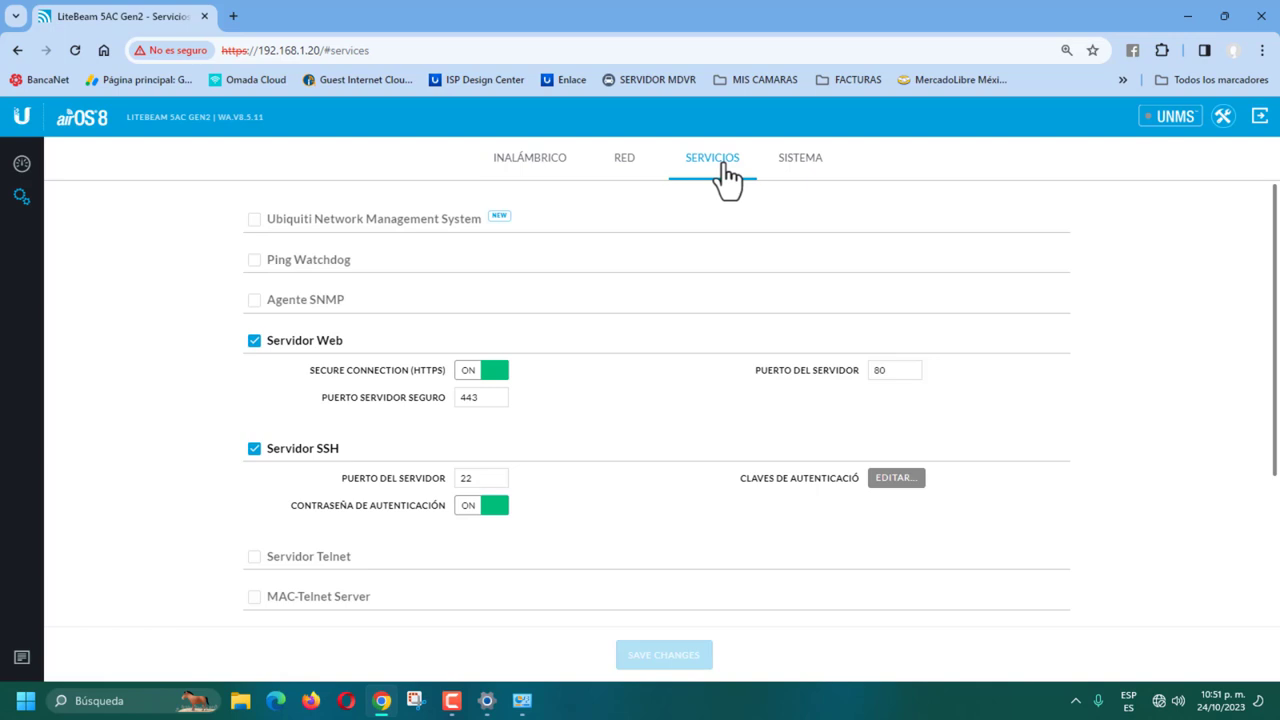
# - Examine the antenna's system settings, from the firmware section down to device maintenance
pyautogui.click(802, 184)
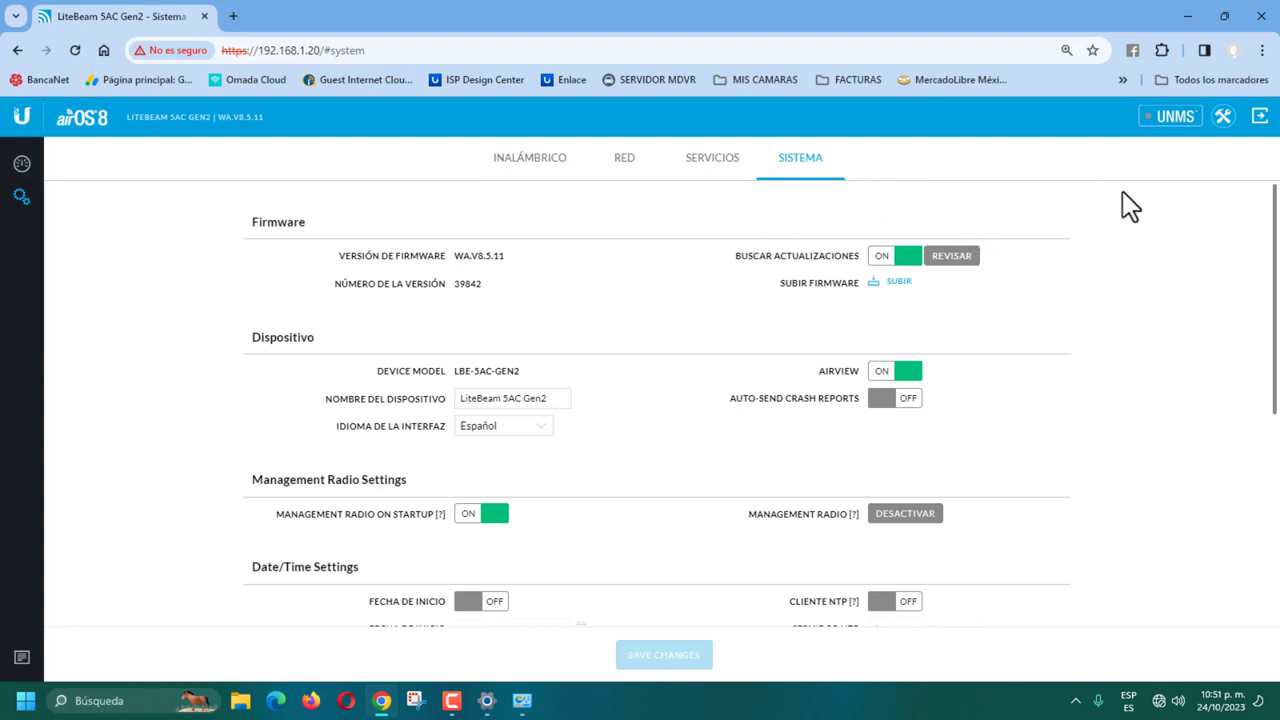
pyautogui.scroll(-4, 1108, 279)
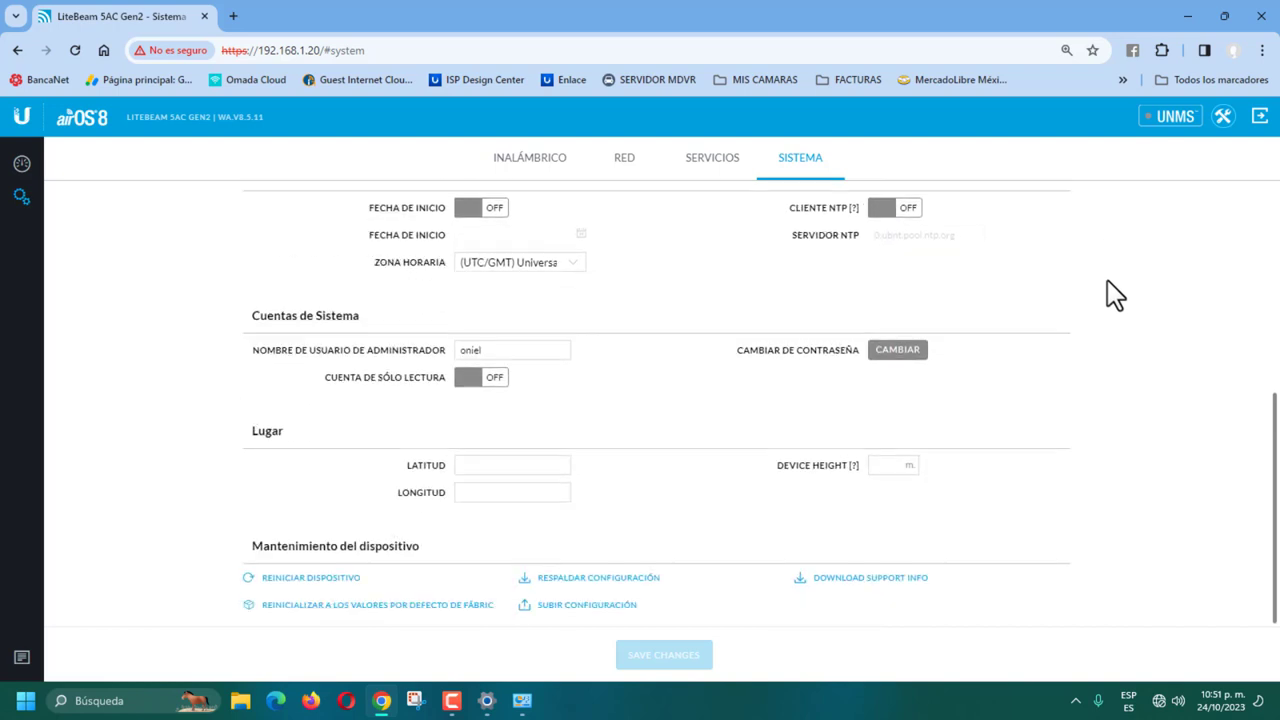
pyautogui.scroll(2, 1107, 280)
pyautogui.scroll(-3, 1107, 280)
pyautogui.scroll(5, 1100, 298)
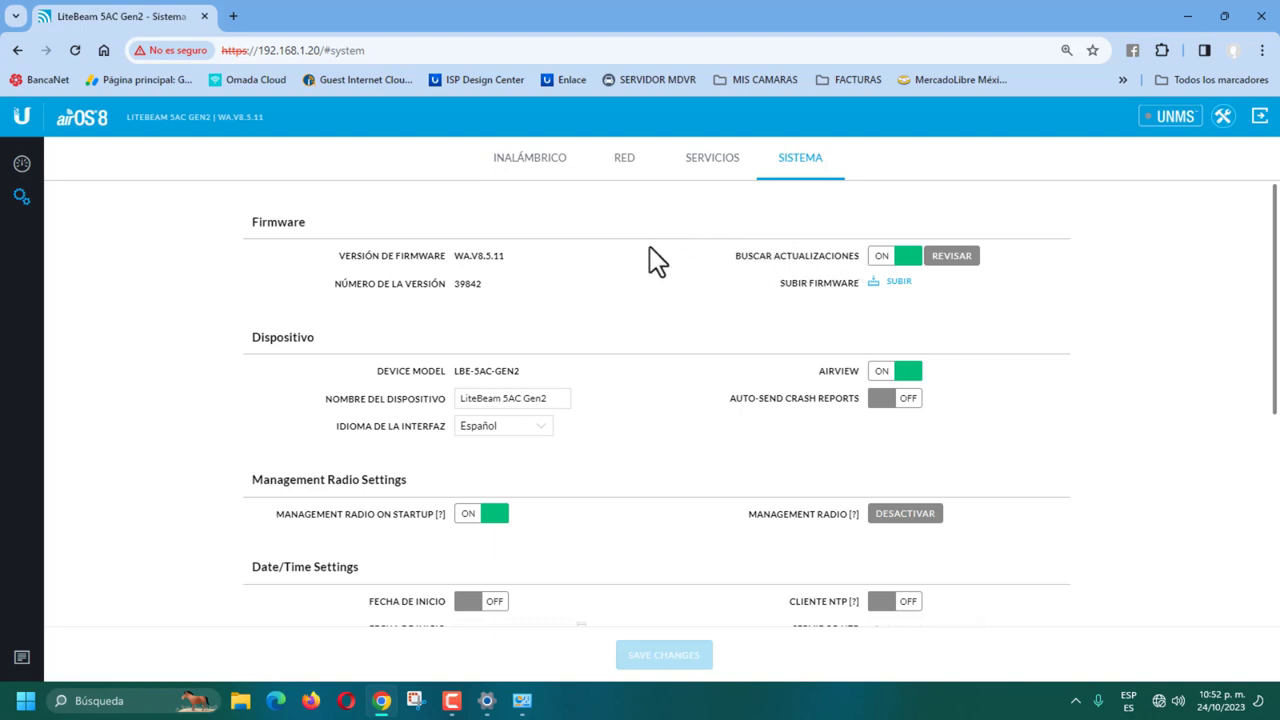
# - Turn off the automatic check for firmware updates, save the changes and disable the management radio
pyautogui.click(898, 262)
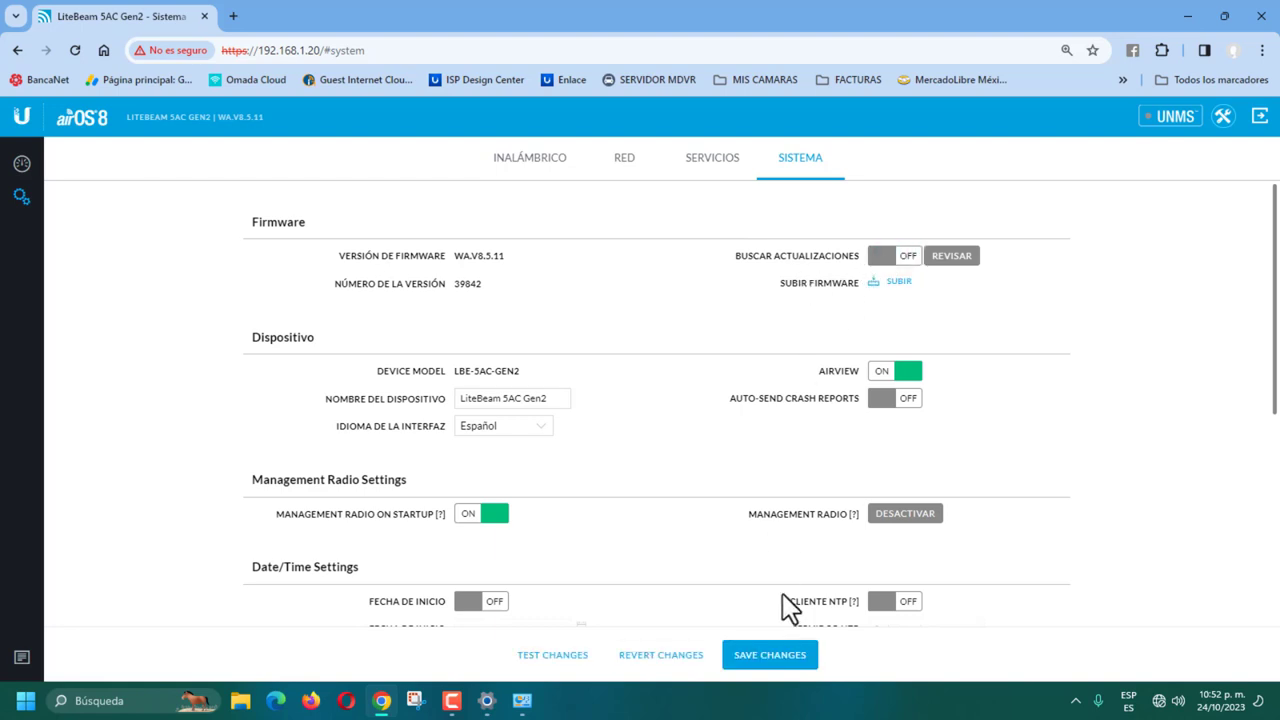
pyautogui.click(775, 658)
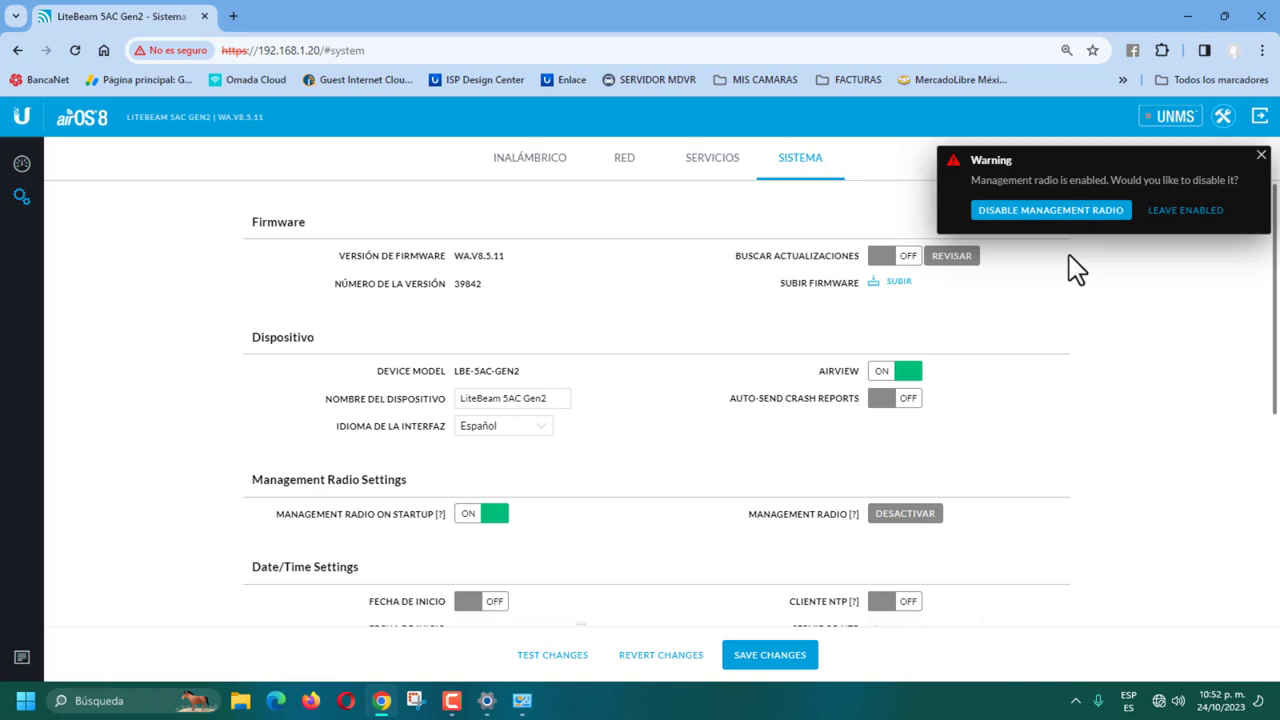
pyautogui.click(1081, 211)
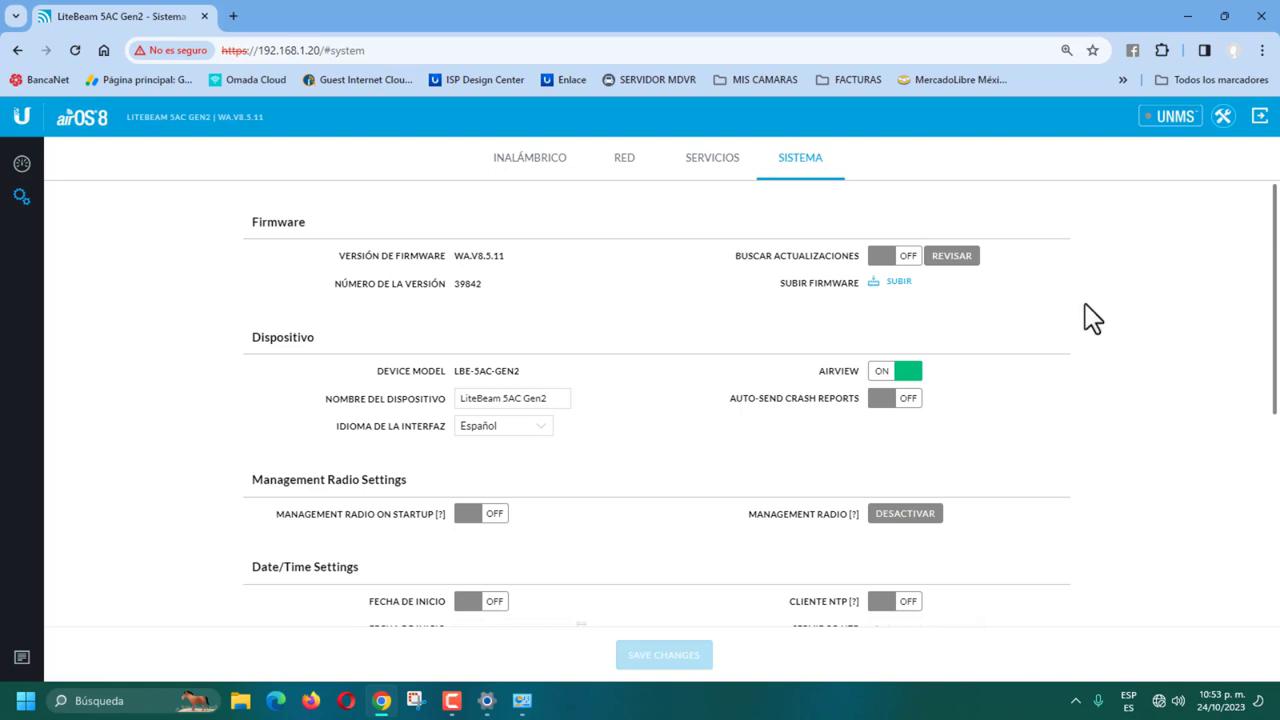
# - Go through the services, network and wireless settings once more and close the browser
pyautogui.click(714, 168)
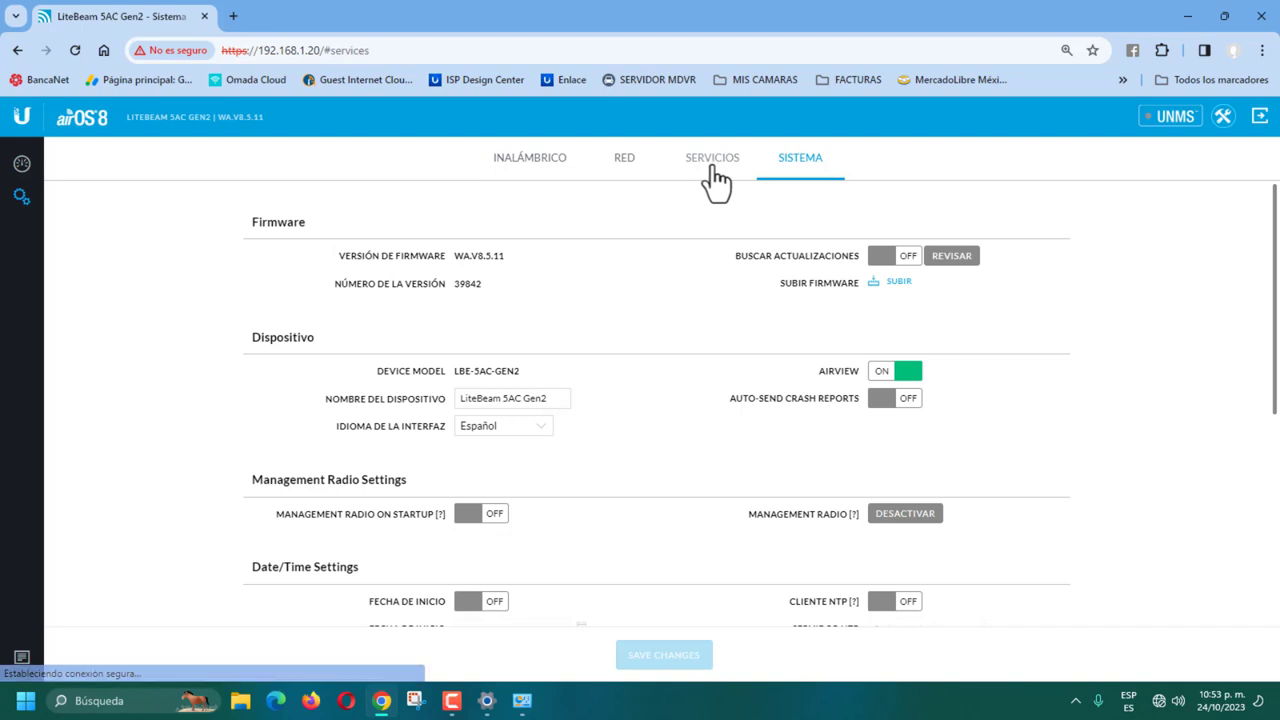
pyautogui.click(612, 172)
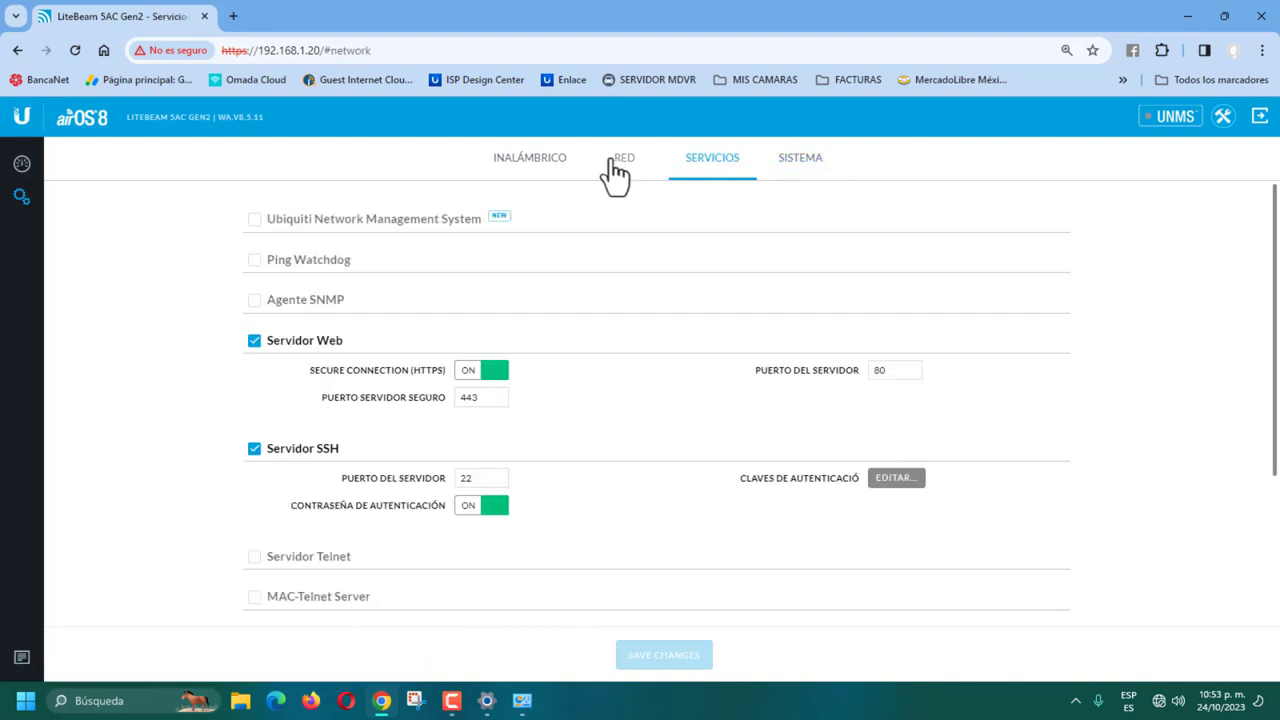
pyautogui.click(512, 175)
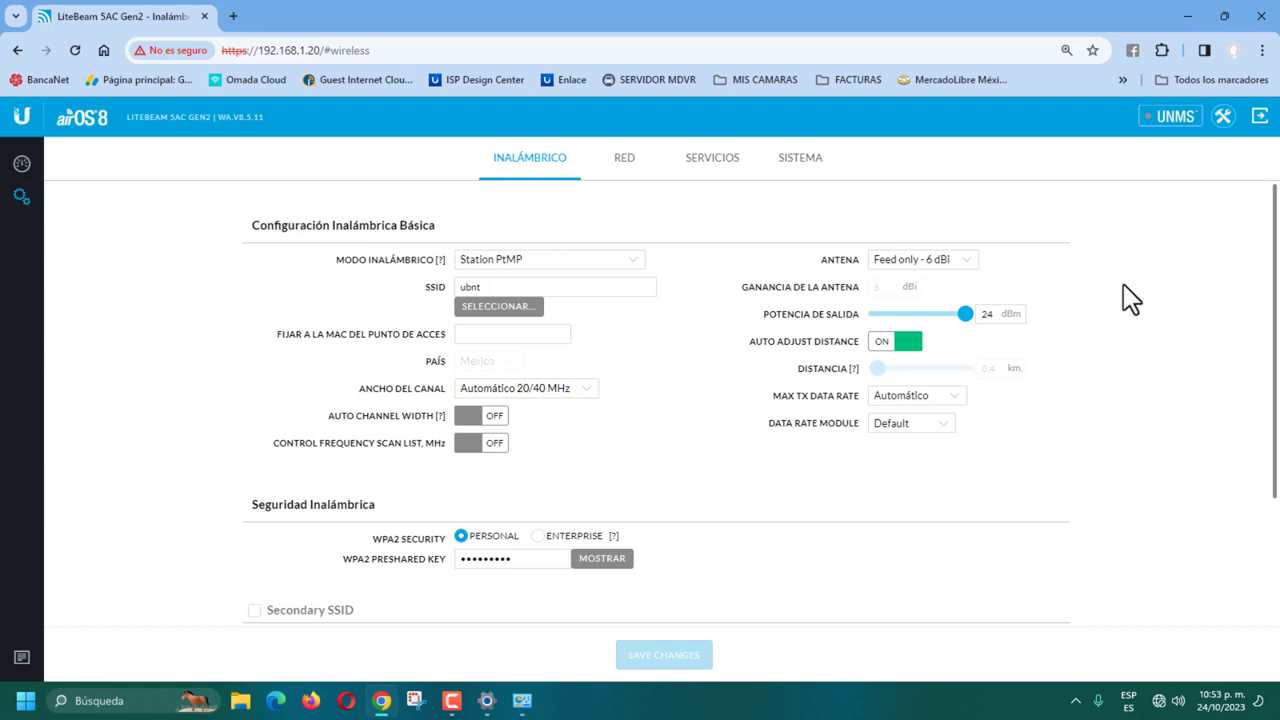
pyautogui.click(1262, 17)
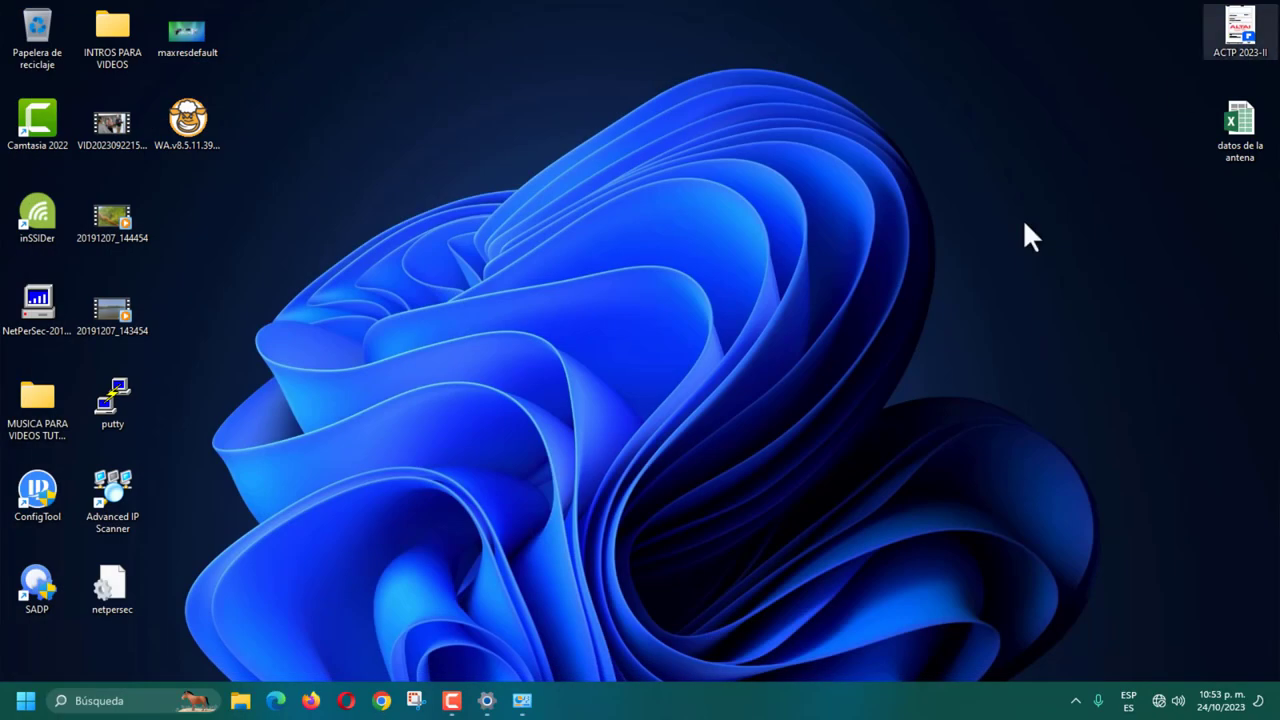